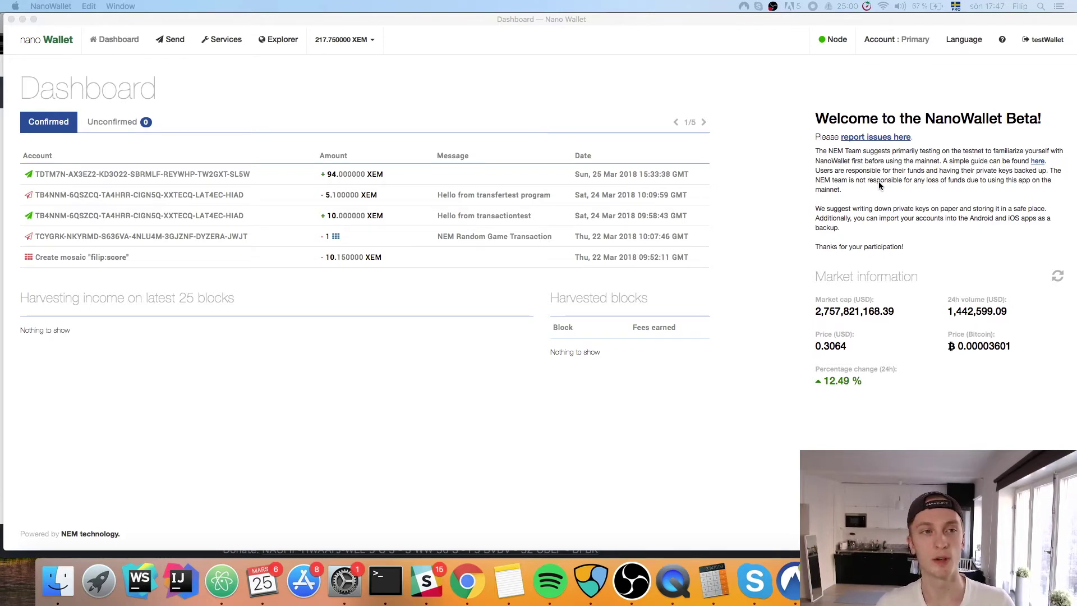
# - Start a namespace registration from Services with parent set to New root Namespace
pyautogui.click(228, 42)
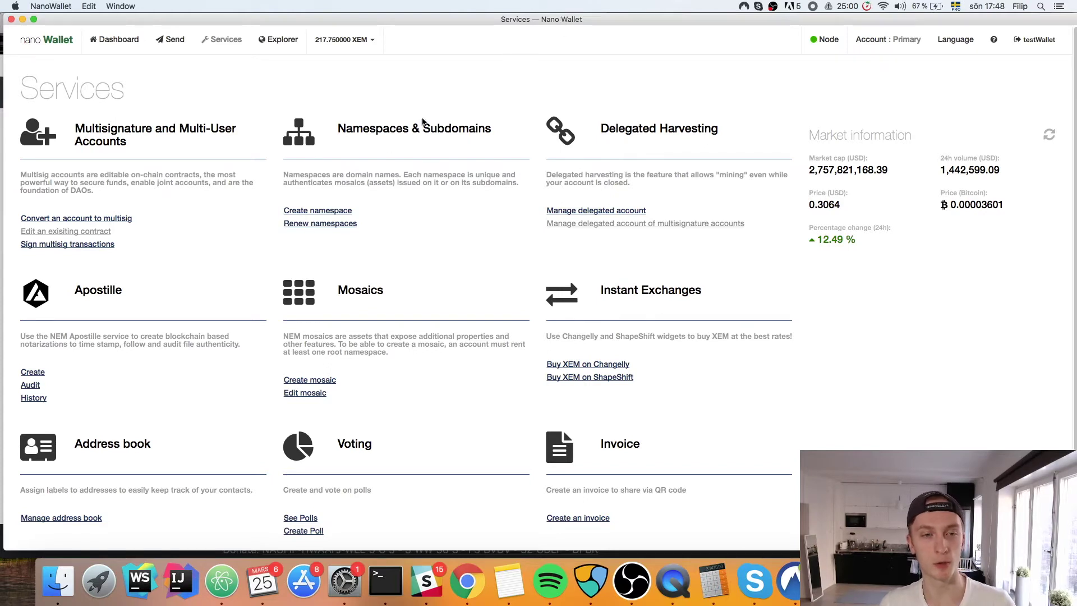
pyautogui.click(337, 212)
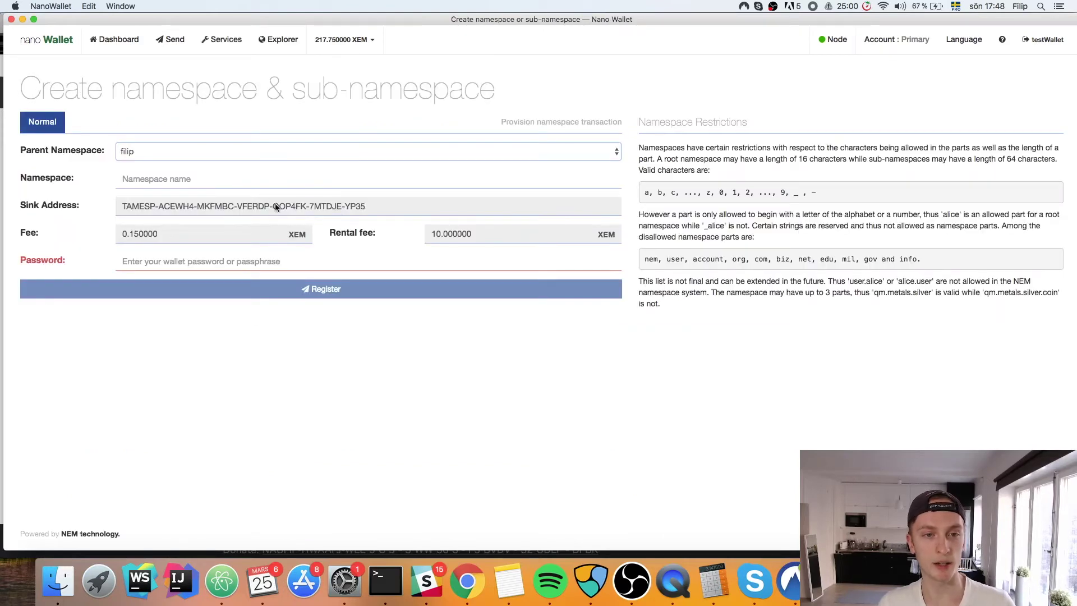
pyautogui.click(166, 151)
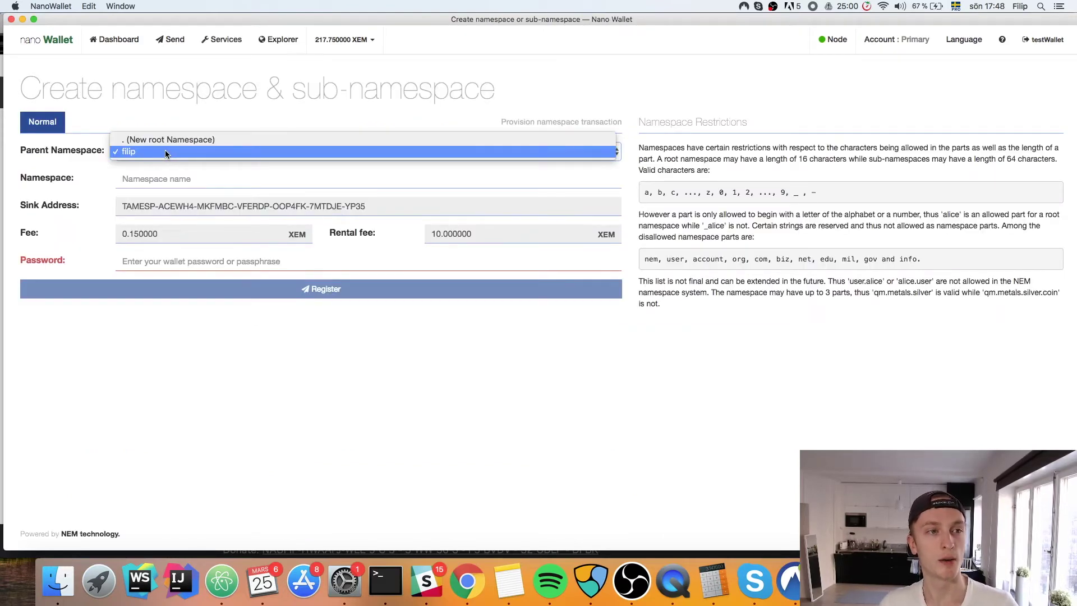
pyautogui.click(157, 140)
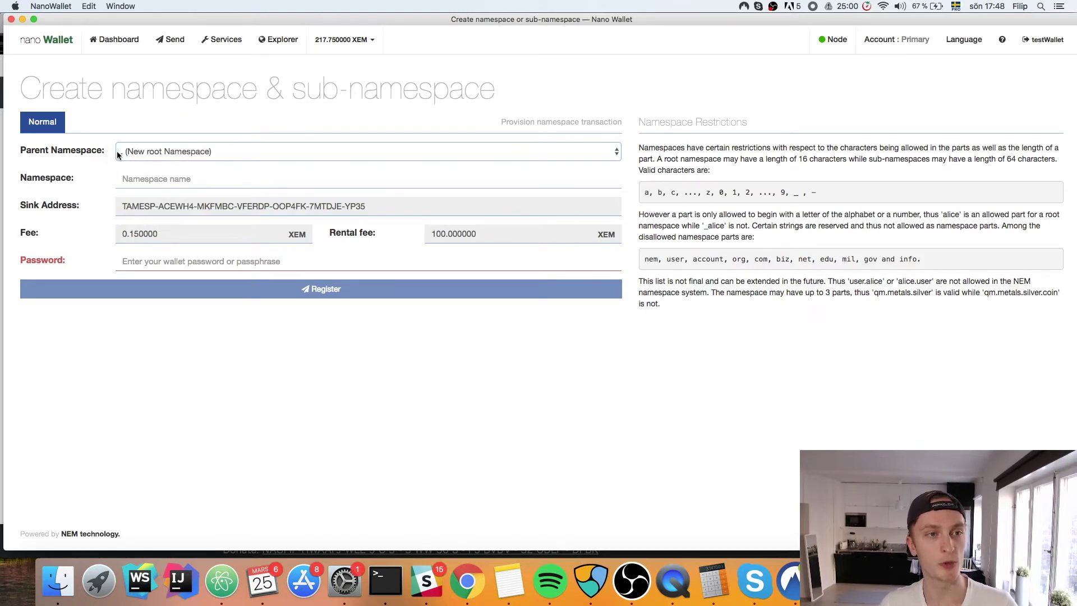
# - Enter 'filips-namespace' as the namespace name, keeping New root Namespace as the parent
pyautogui.click(146, 174)
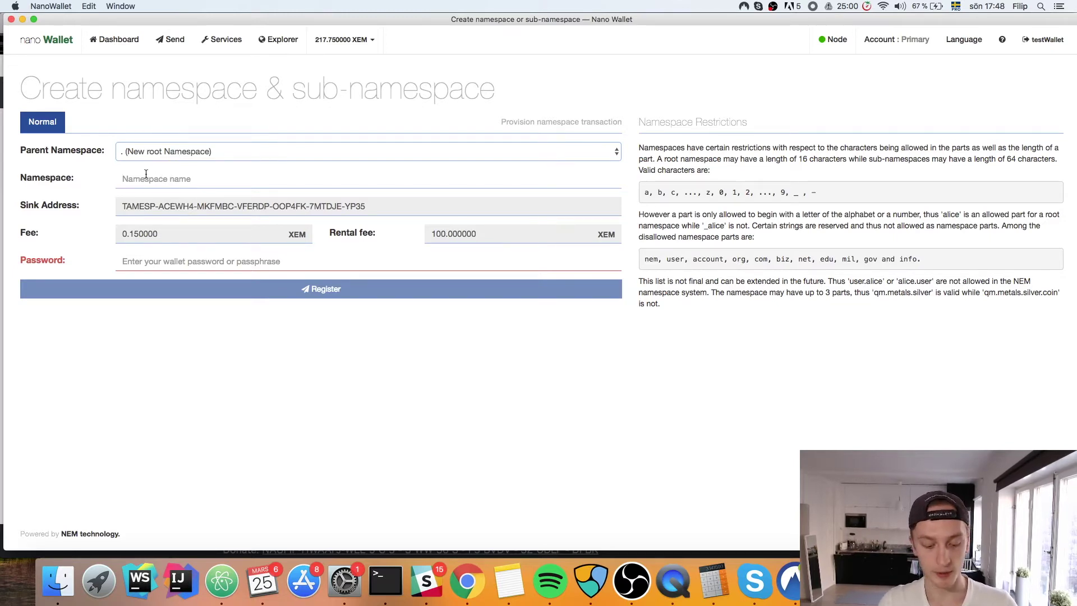
pyautogui.write('filip')
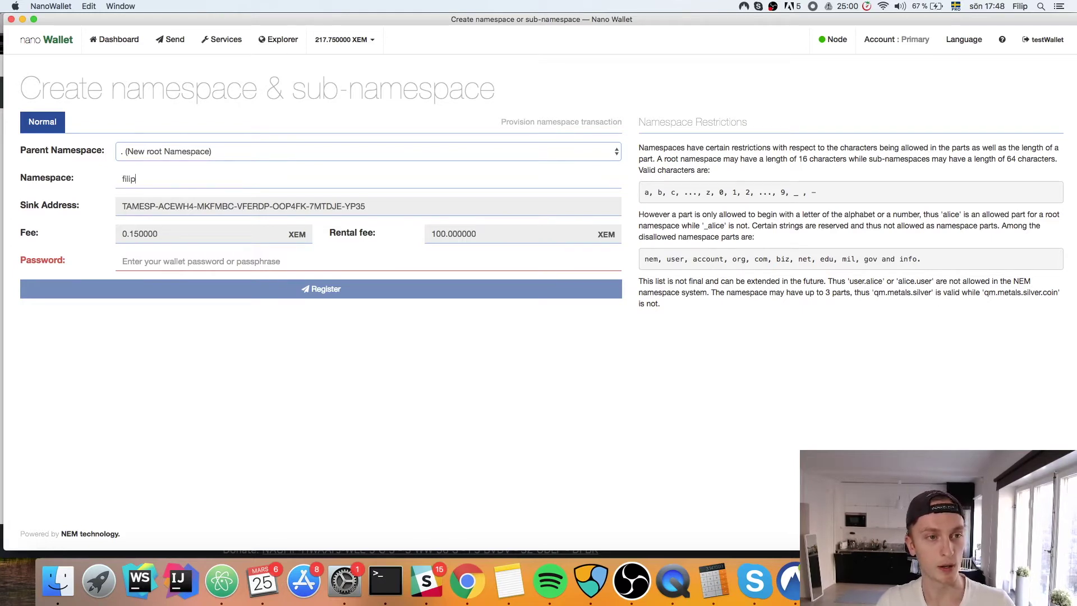
pyautogui.write('s-namespace')
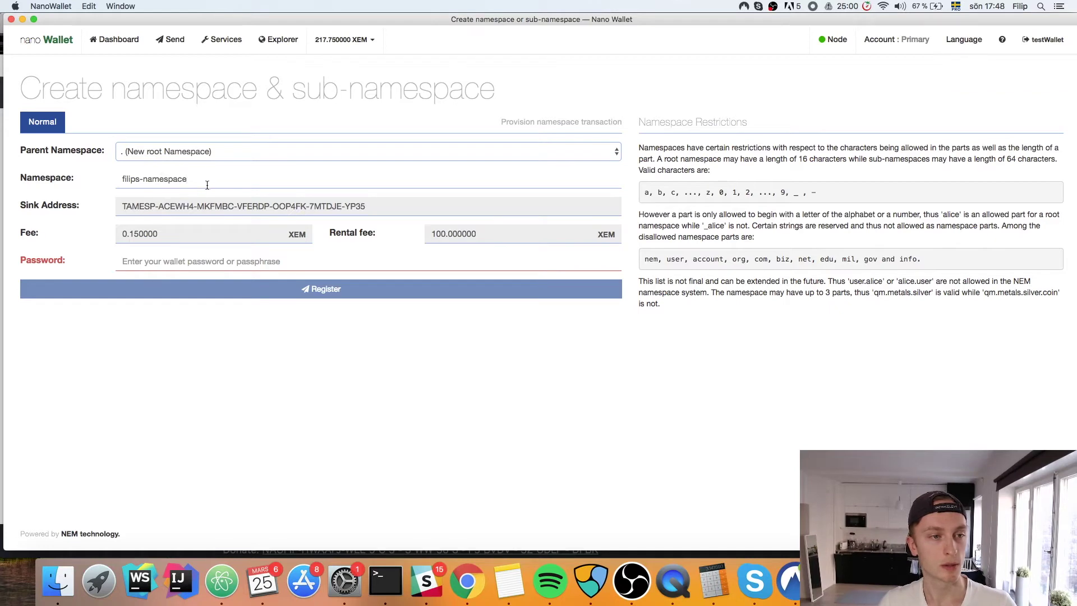
pyautogui.click(174, 153)
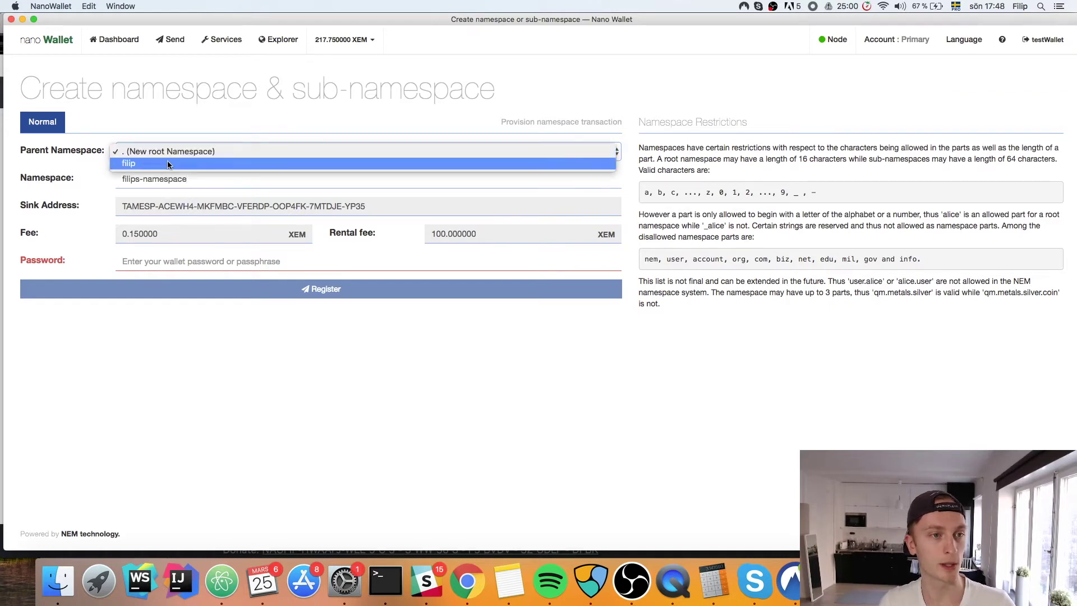
pyautogui.click(156, 130)
pyautogui.moveTo(116, 179); pyautogui.dragTo(186, 179)
pyautogui.click(188, 175)
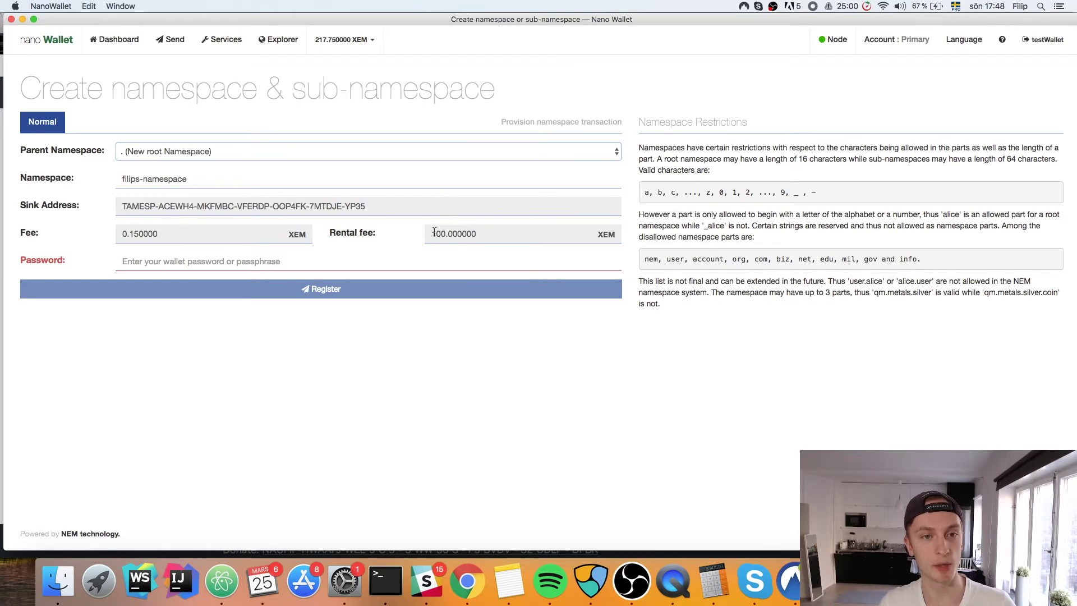
# - Check the 100 XEM rental fee and 0.150000 fee, then bring up the Chrome faucet page
pyautogui.doubleClick(453, 234)
pyautogui.click(432, 234)
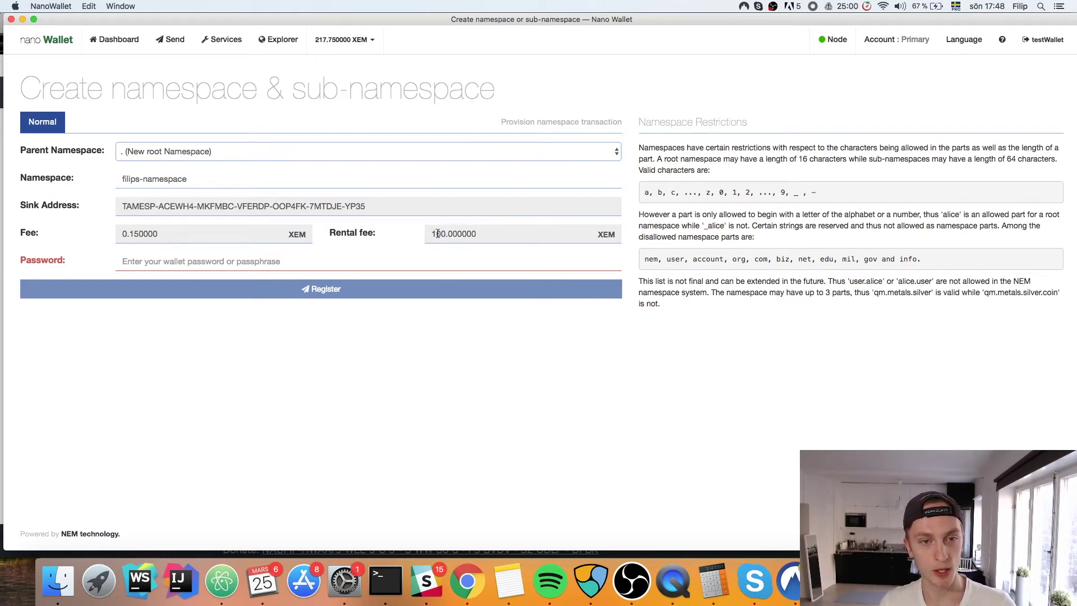
pyautogui.moveTo(431, 234); pyautogui.dragTo(445, 236)
pyautogui.click(446, 236)
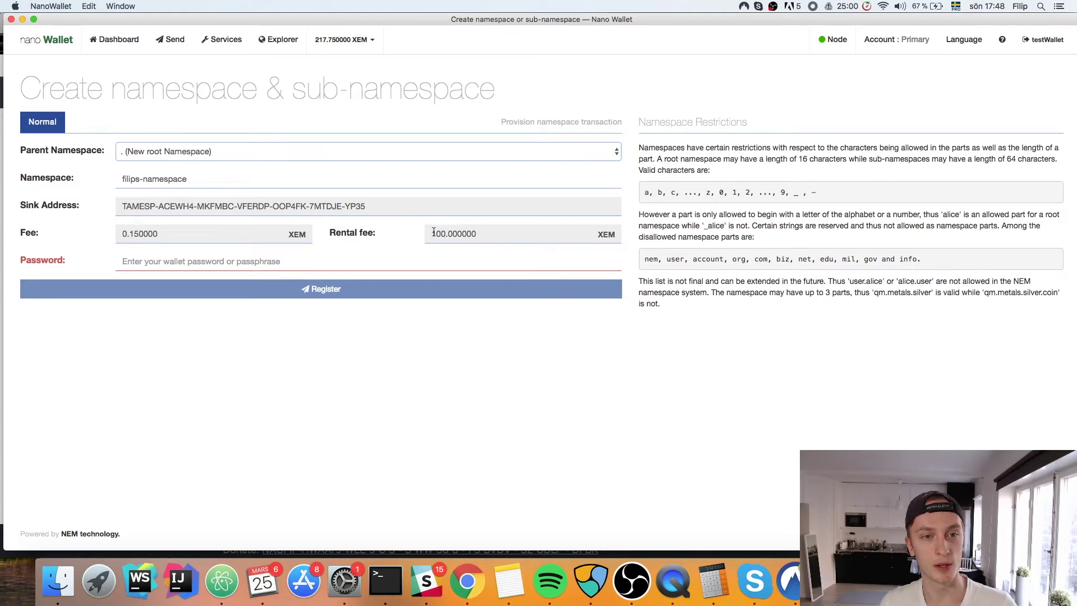
pyautogui.moveTo(164, 232); pyautogui.dragTo(120, 234)
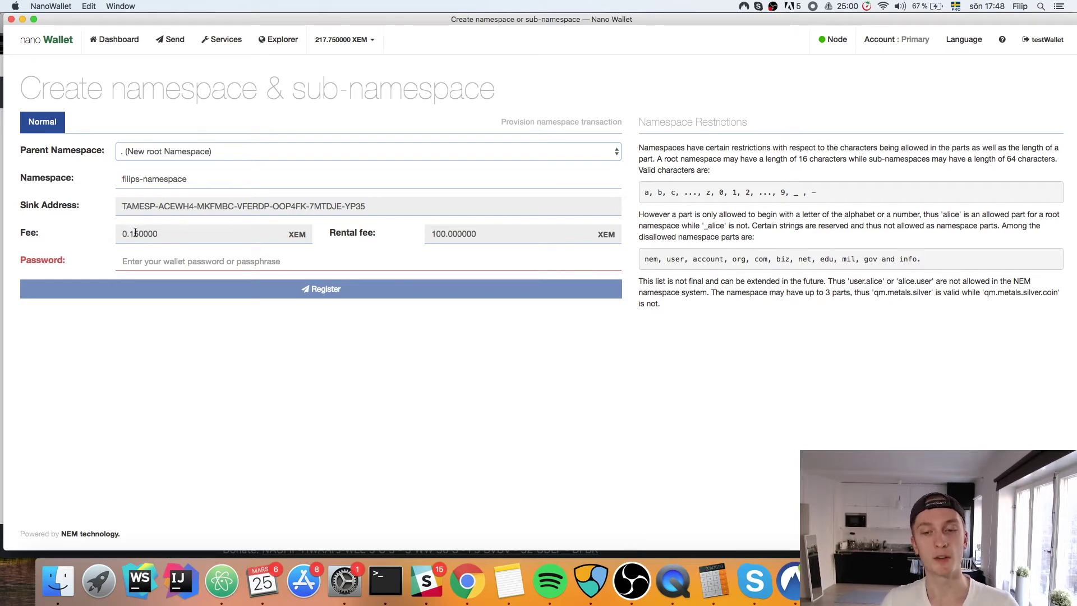
pyautogui.click(468, 581)
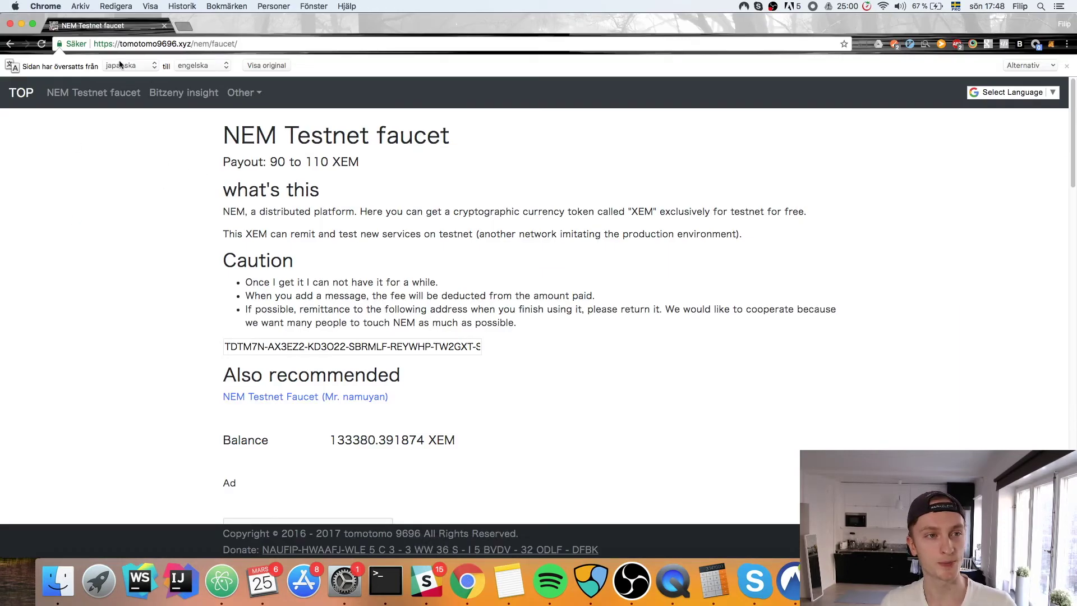
# - Scroll the NEM Testnet faucet to its reCAPTCHA and request button, then return to NanoWallet
pyautogui.click(142, 43)
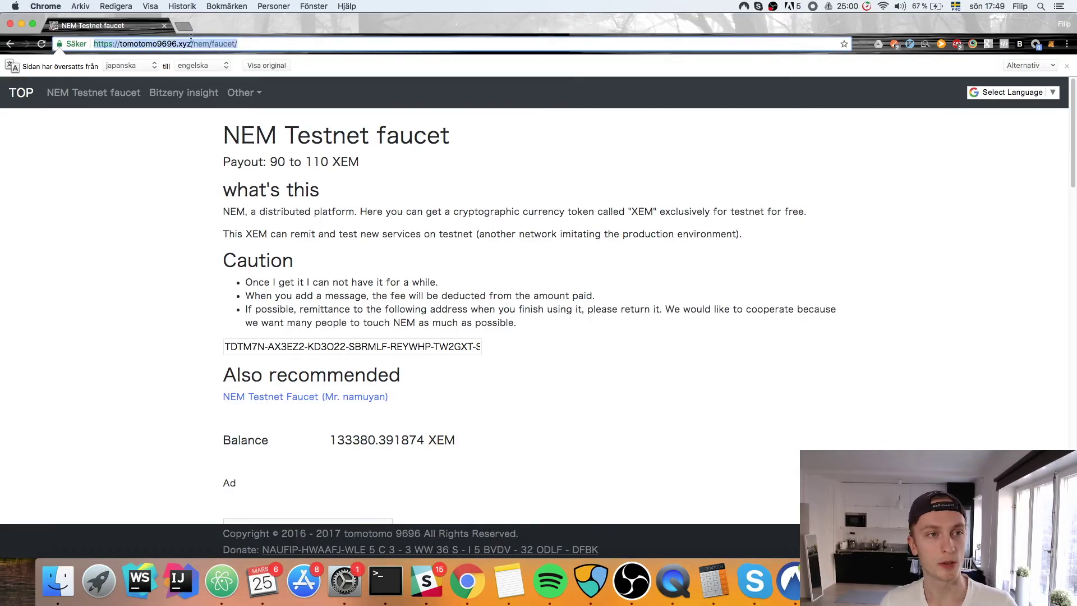
pyautogui.click(163, 156)
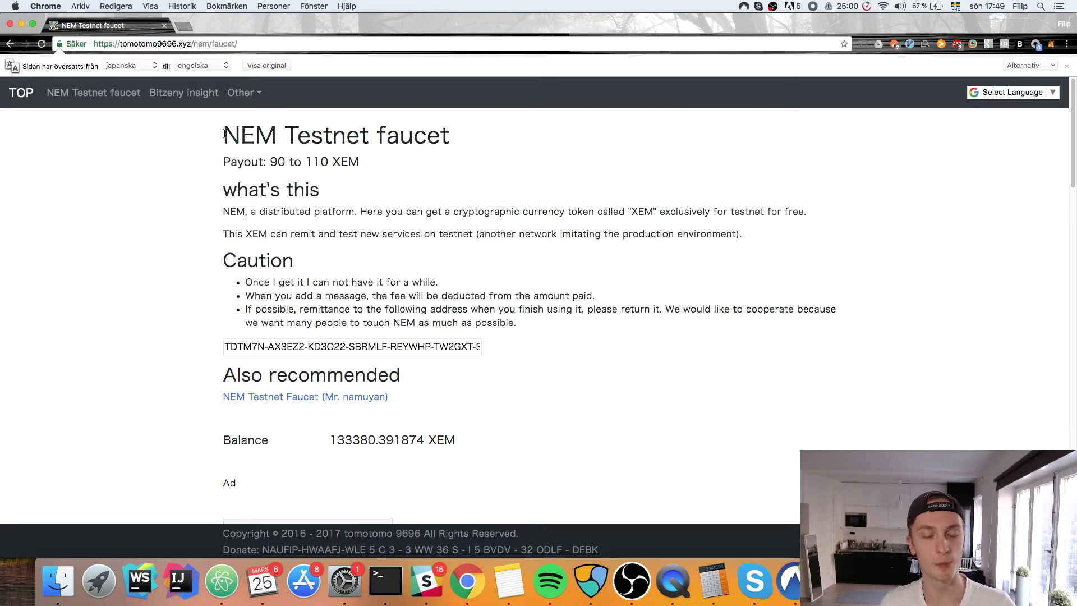
pyautogui.scroll(-5, 222, 325)
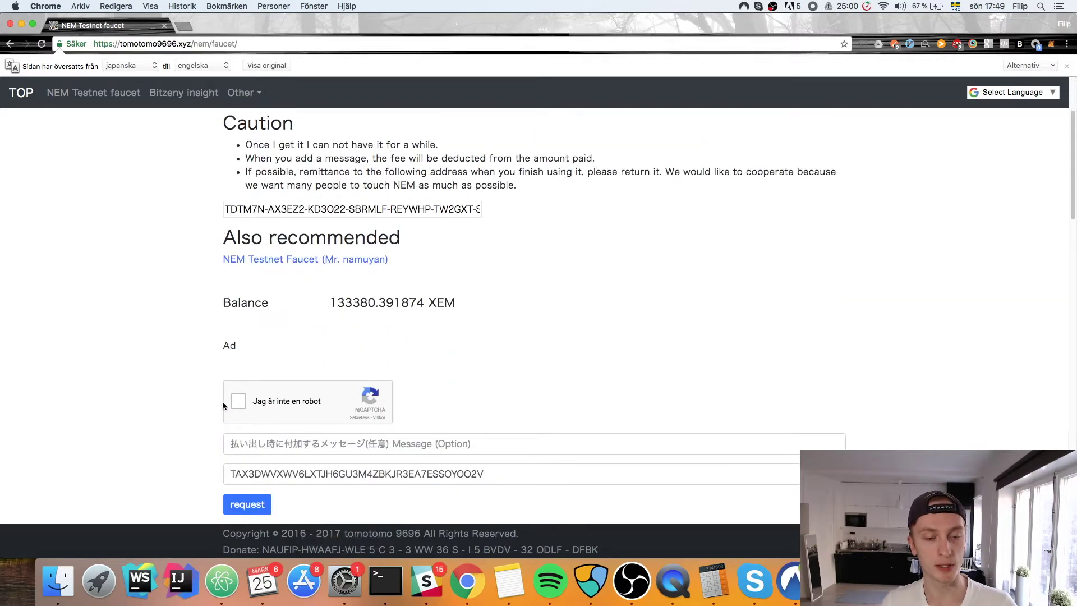
pyautogui.scroll(-1, 222, 405)
pyautogui.scroll(6, 258, 317)
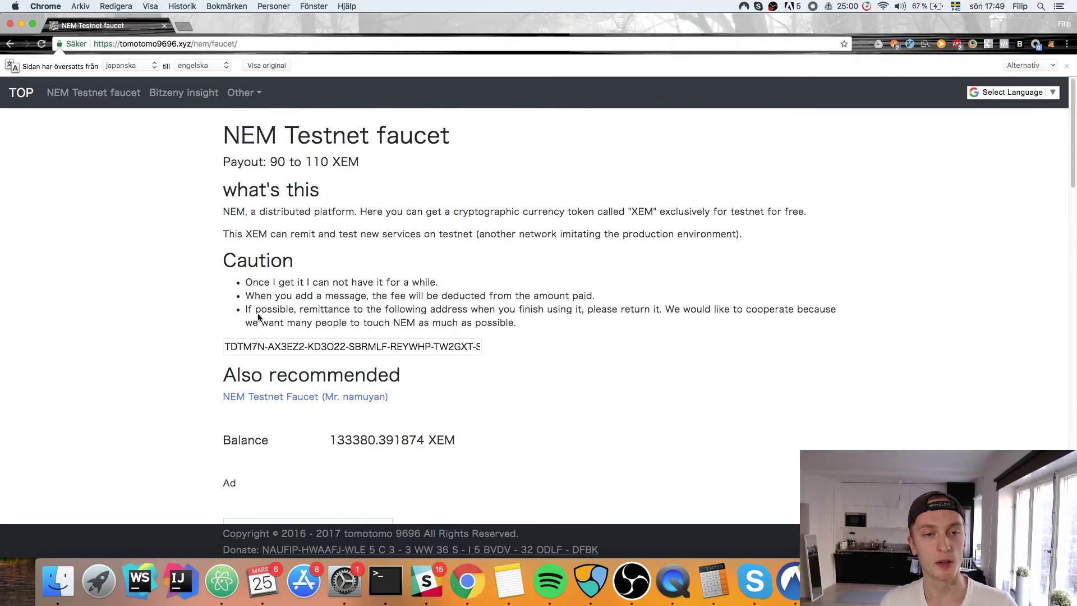
pyautogui.click(590, 581)
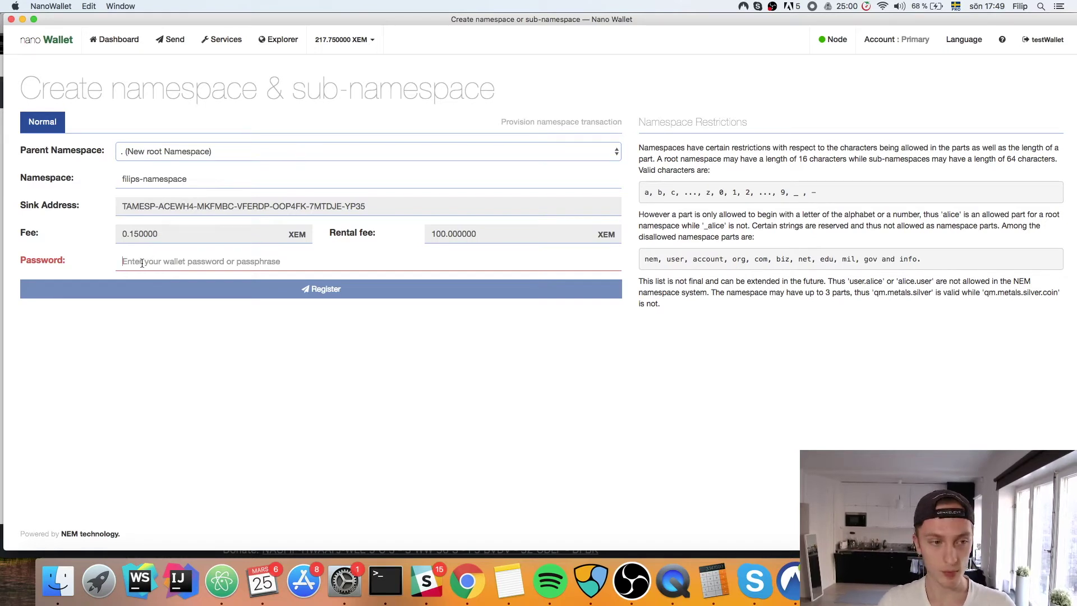
# - Enter the wallet password, register filips-namespace, and go back to the Dashboard
pyautogui.write('testtest')
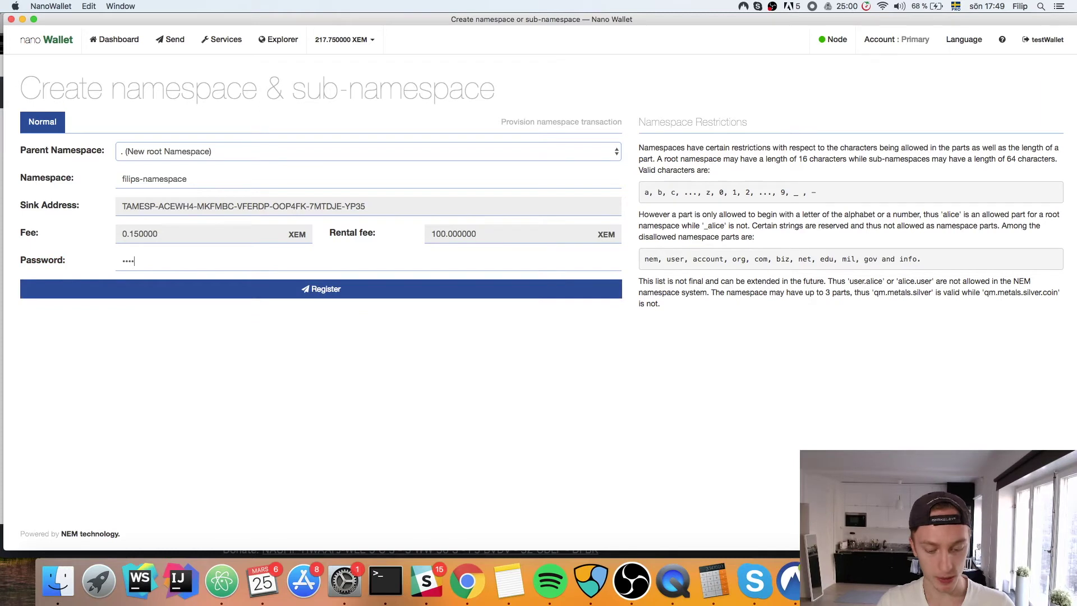
pyautogui.click(239, 287)
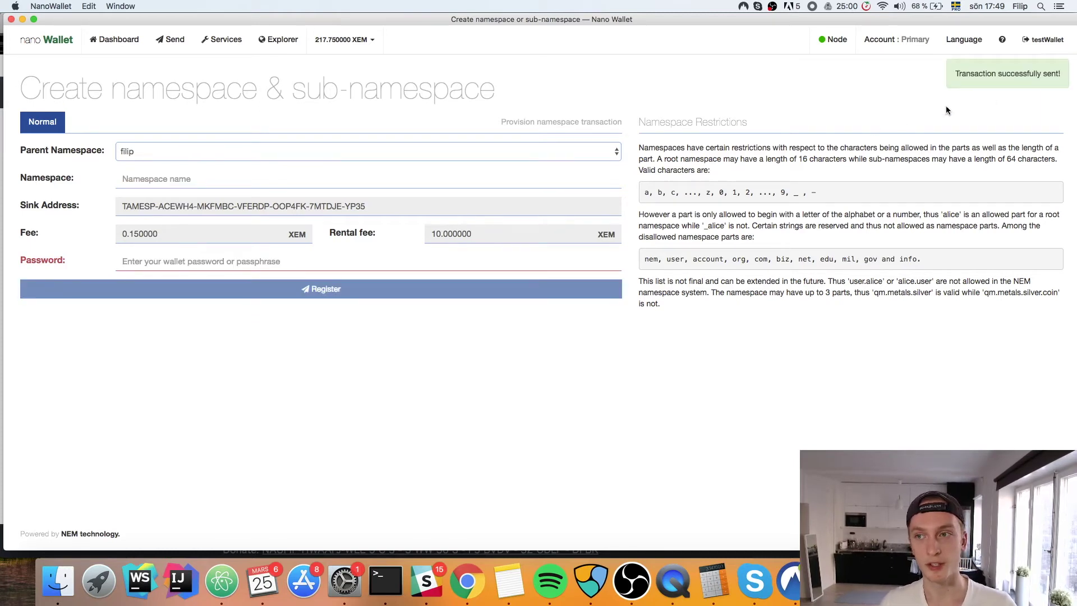
pyautogui.click(180, 174)
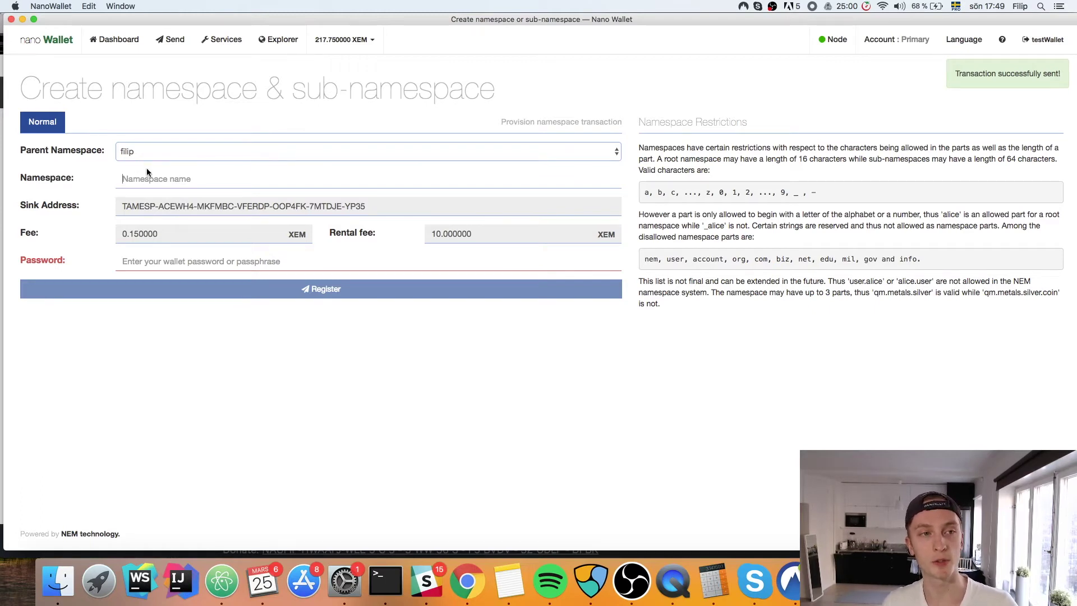
pyautogui.click(115, 45)
# - Check the Unconfirmed and Confirmed lists for the filips-namespace creation, then go to Services
pyautogui.click(119, 123)
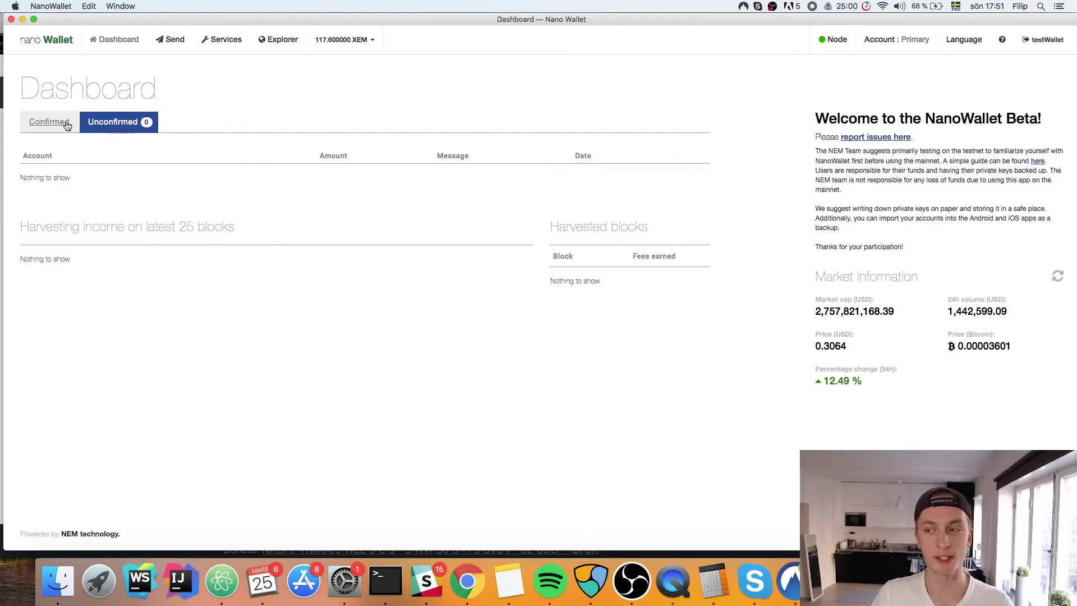
pyautogui.click(66, 125)
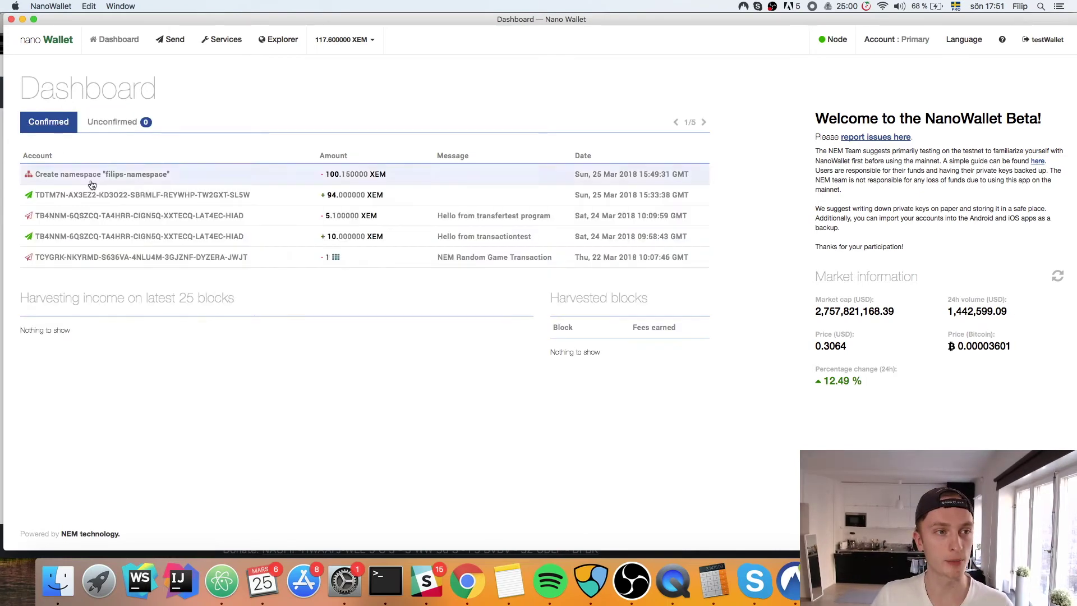
pyautogui.click(227, 40)
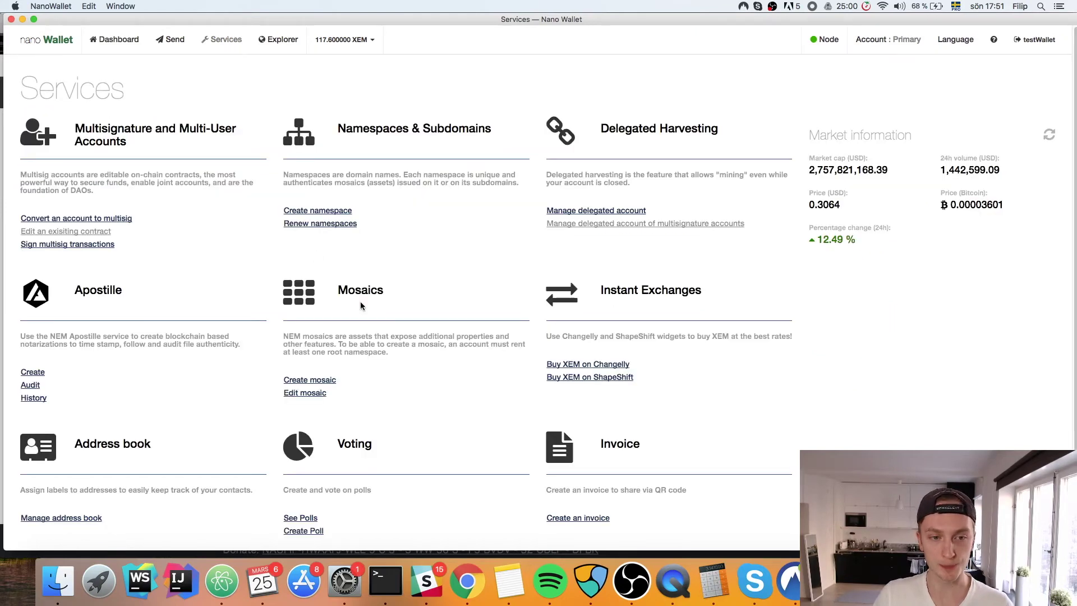
# - Create a mosaic under filips-namespace named 'coin', described as 'The best coin in the world :)'
pyautogui.click(335, 379)
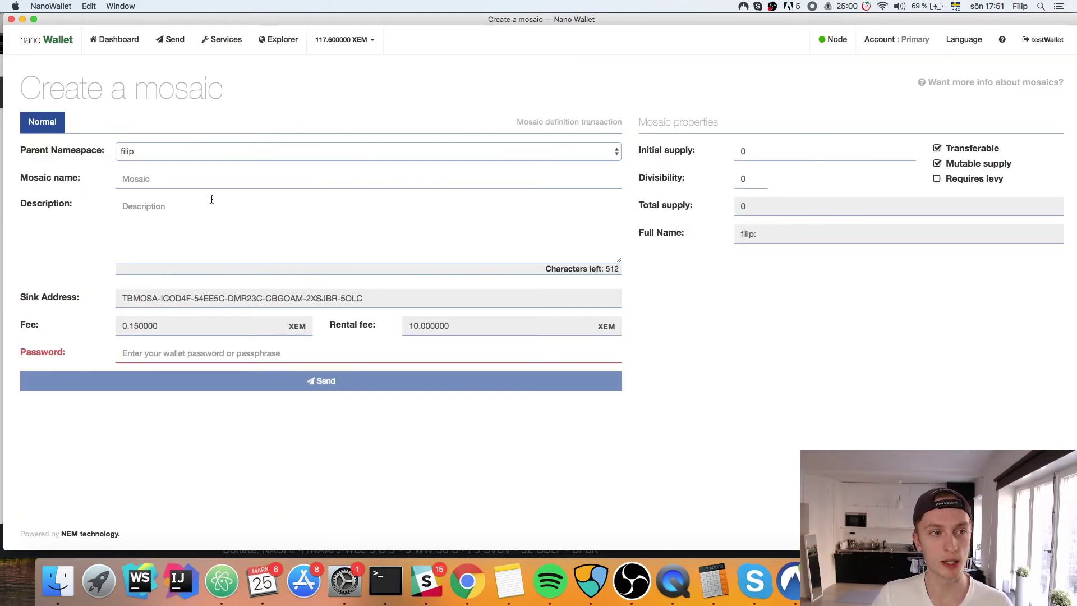
pyautogui.click(186, 156)
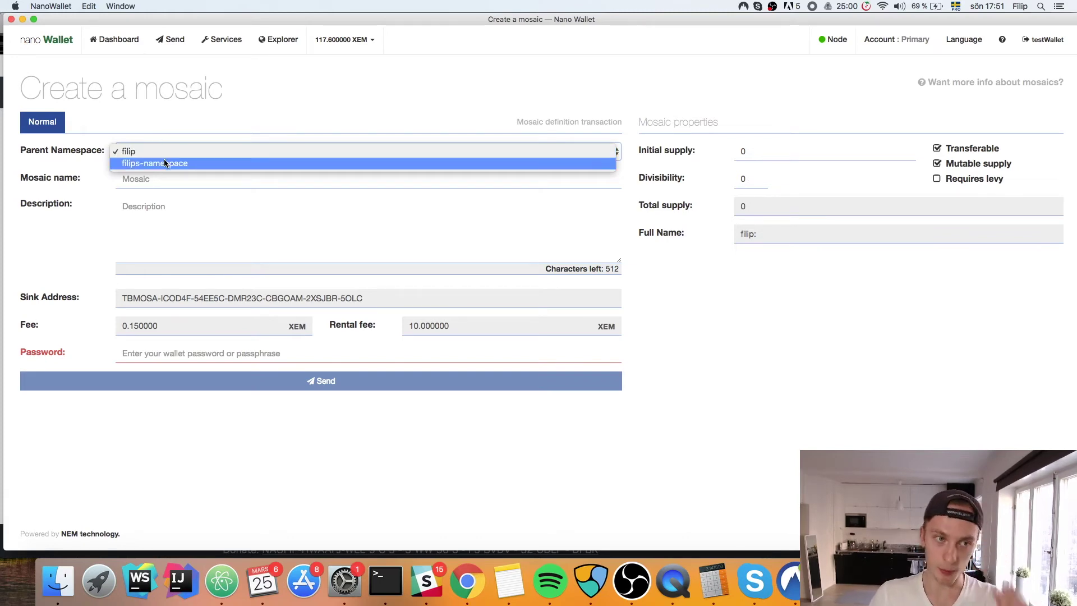
pyautogui.click(166, 163)
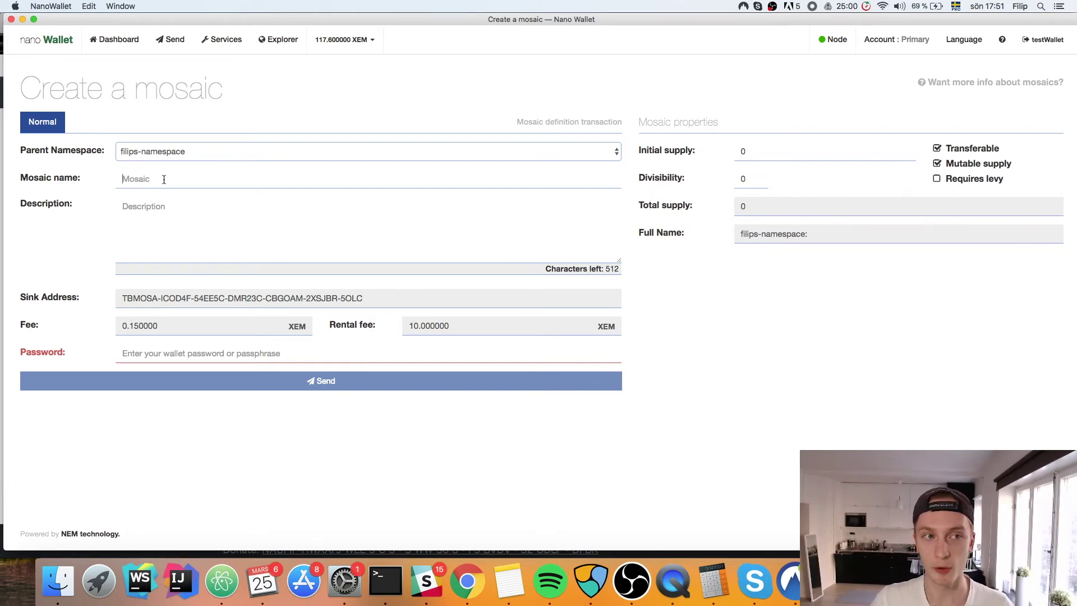
pyautogui.write('coin')
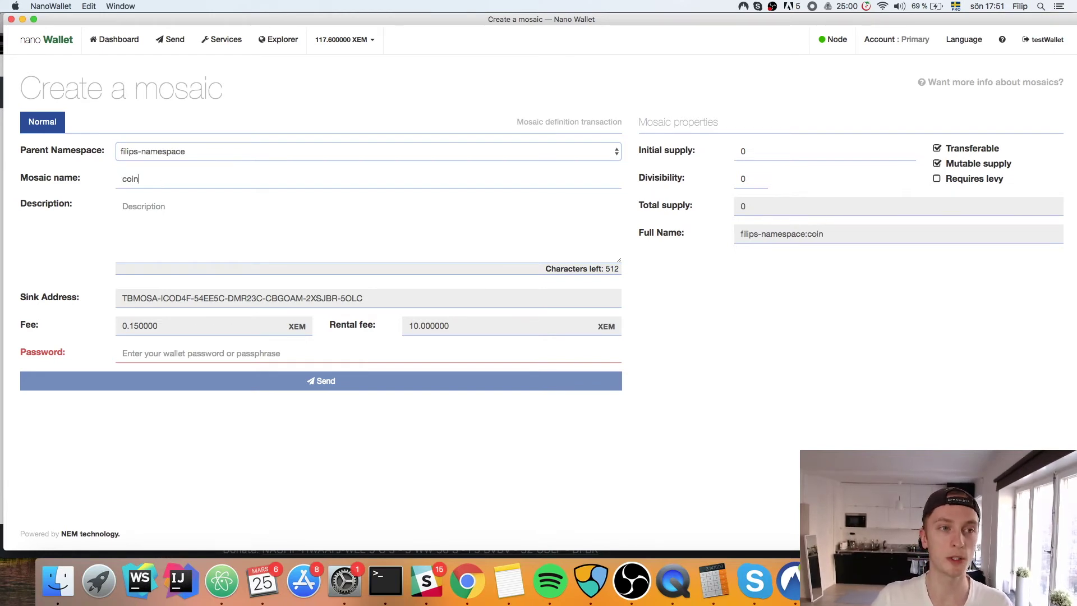
pyautogui.press('Tab')
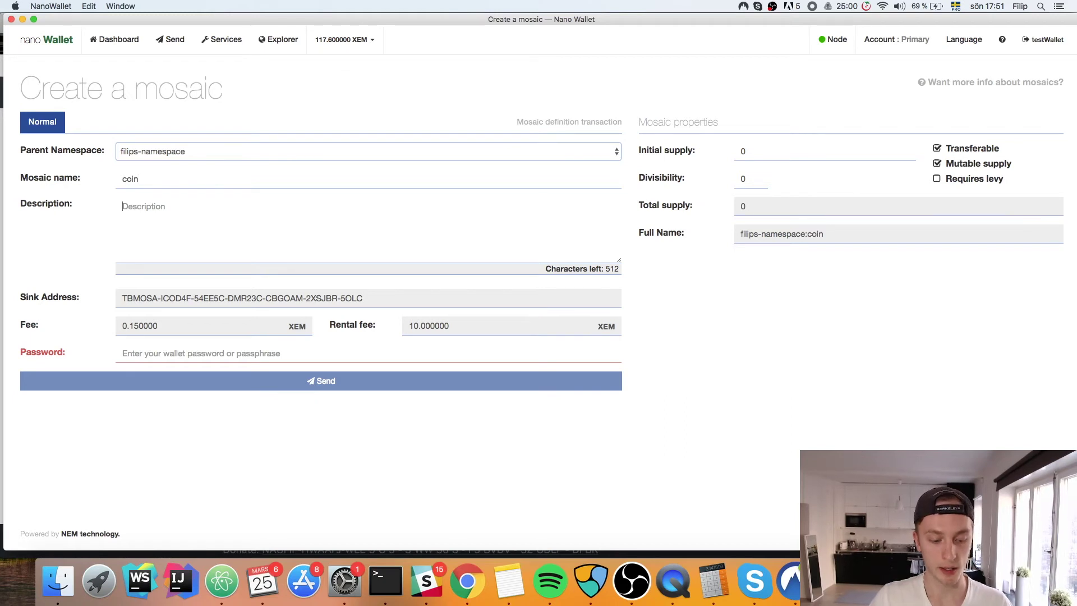
pyautogui.write('The best coinn i')
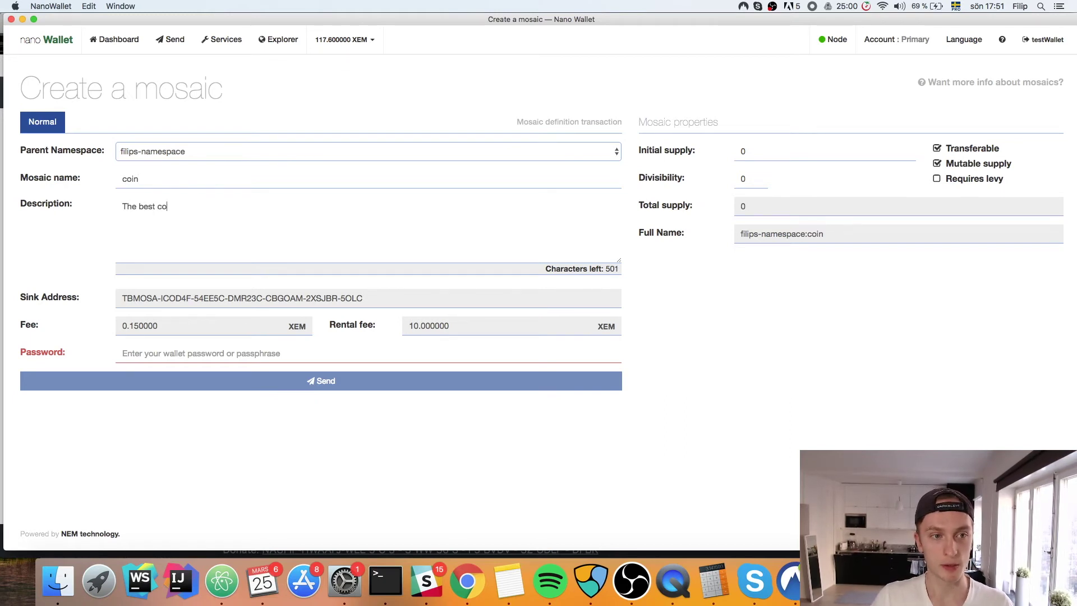
pyautogui.press('BackSpace')
pyautogui.press('BackSpace')
pyautogui.press('BackSpace')
pyautogui.write('in the')
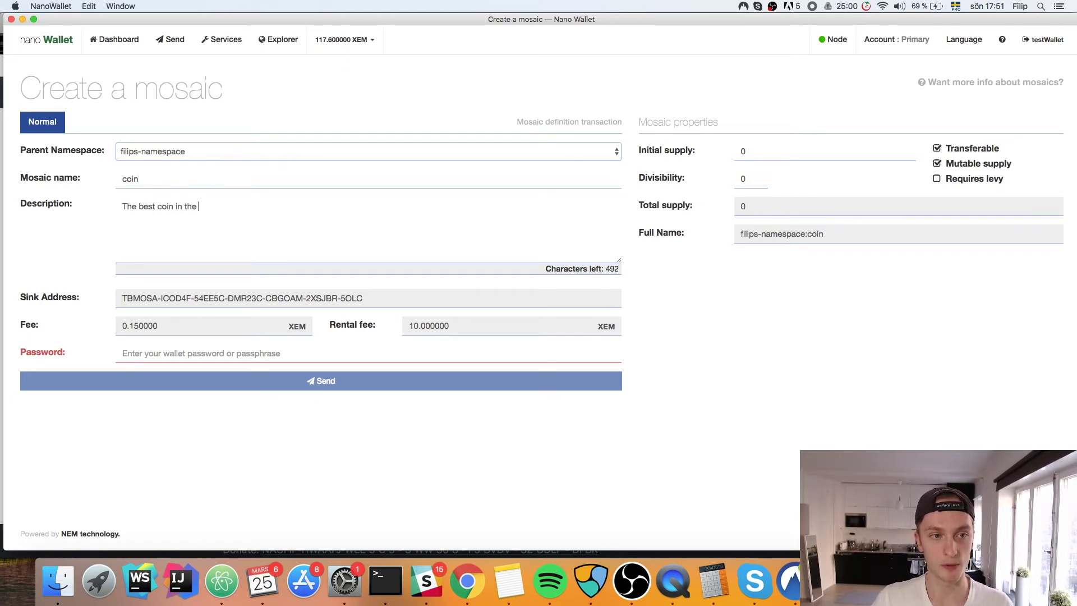
pyautogui.write(' world :)')
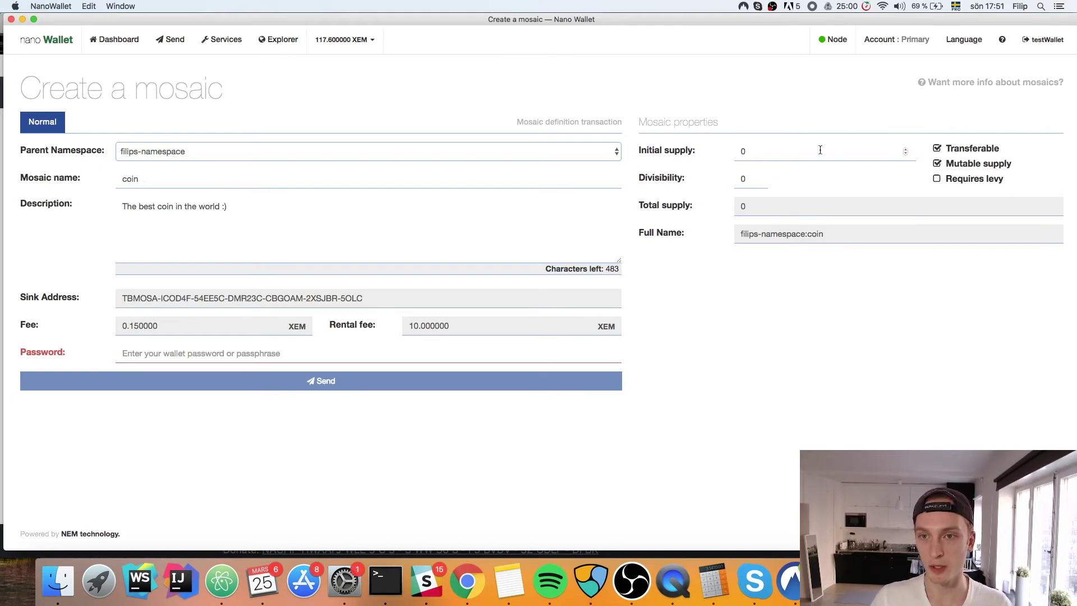
# - Set initial supply to 100 and settle divisibility at 1 after trying values up to 6
pyautogui.write('100')
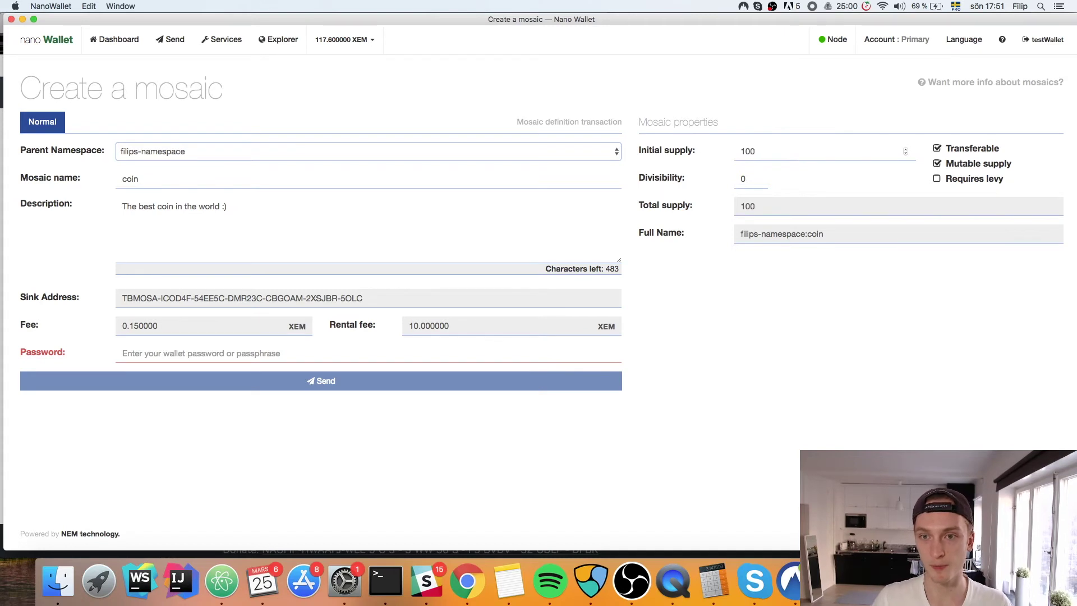
pyautogui.click(749, 178)
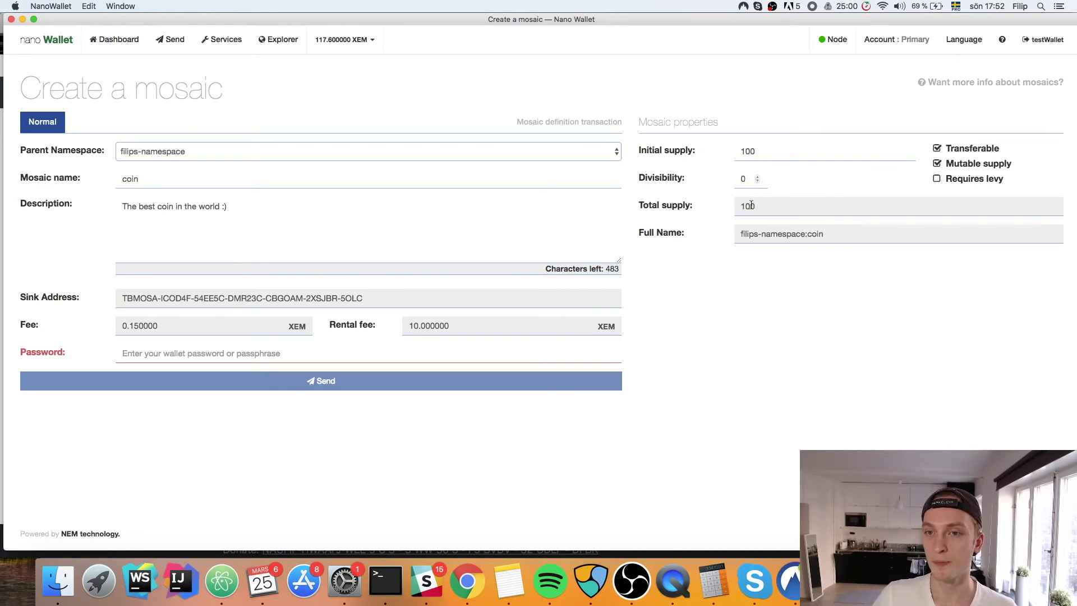
pyautogui.click(752, 179)
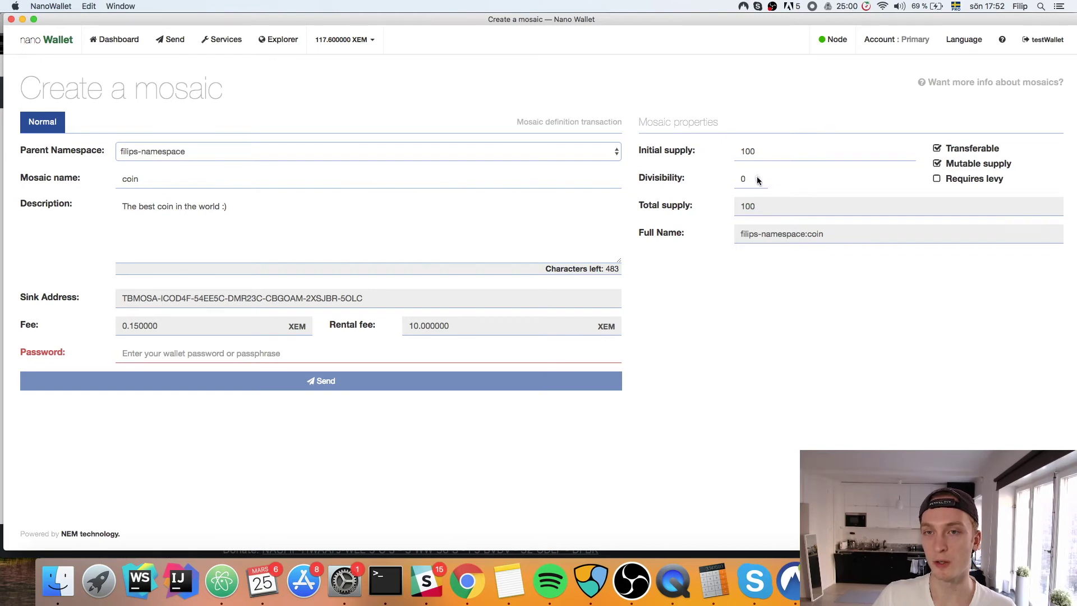
pyautogui.click(758, 177)
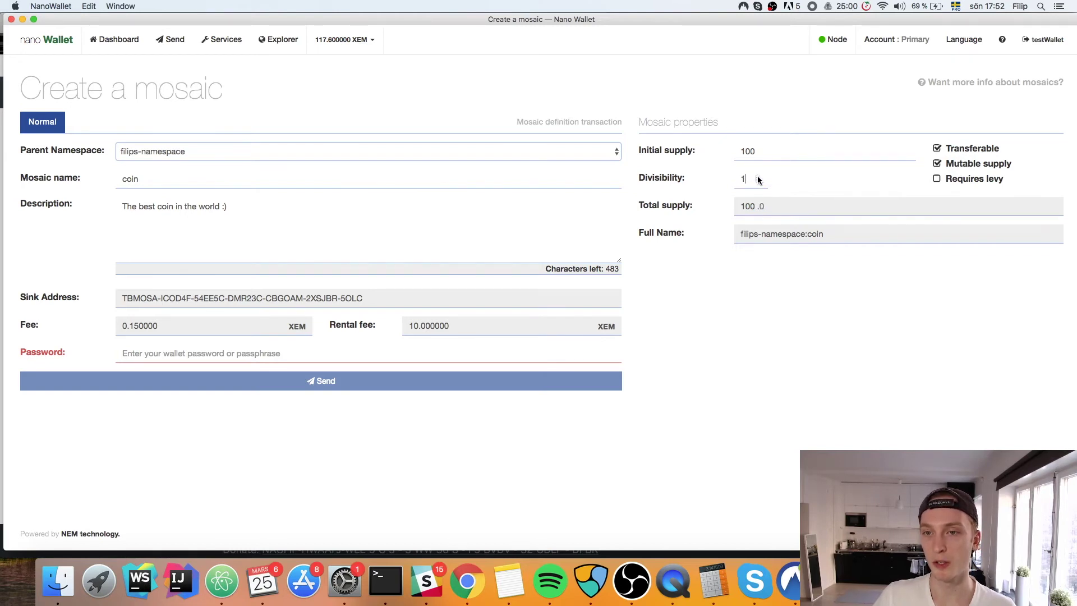
pyautogui.click(758, 178)
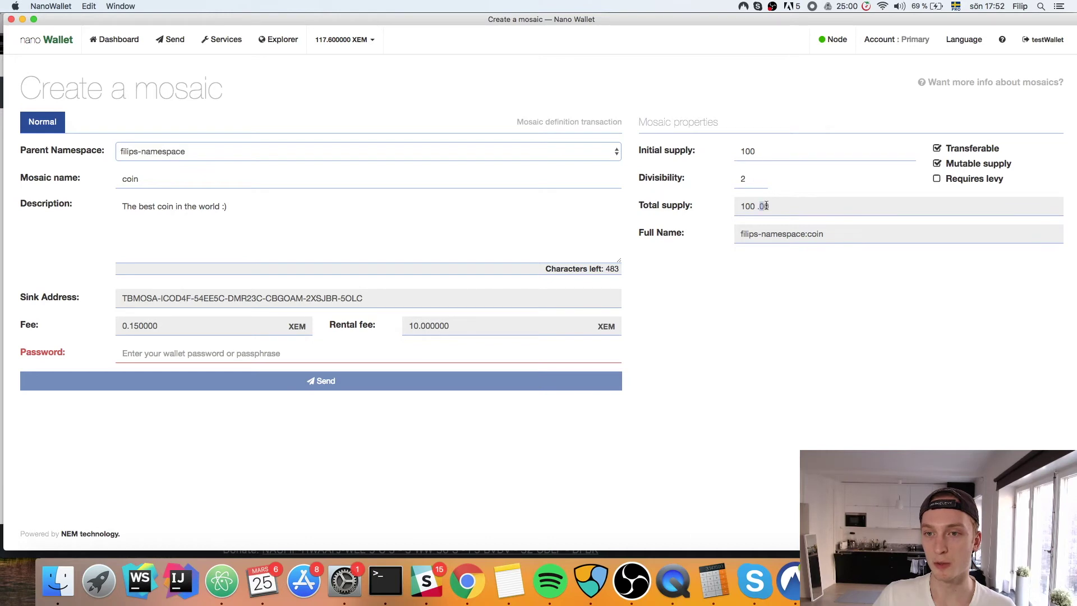
pyautogui.click(758, 176)
pyautogui.click(758, 176)
pyautogui.click(758, 176)
pyautogui.click(758, 177)
pyautogui.click(758, 183)
pyautogui.click(758, 183)
pyautogui.click(758, 183)
pyautogui.click(758, 183)
pyautogui.click(758, 183)
pyautogui.click(758, 183)
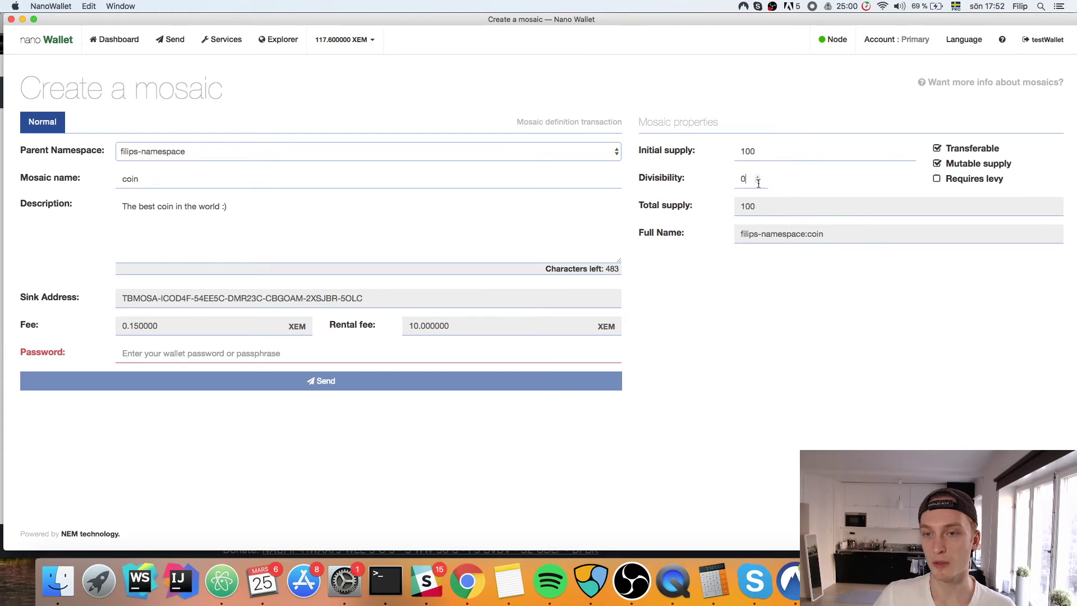
pyautogui.click(758, 175)
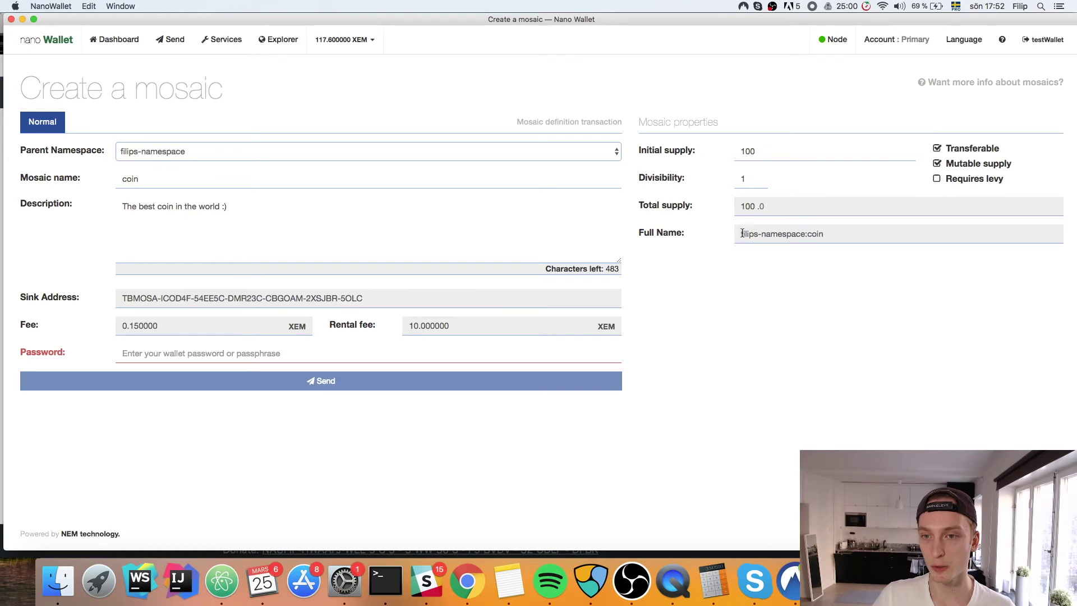
# - Verify the mosaic's full name reads filips-namespace:coin
pyautogui.moveTo(742, 233); pyautogui.dragTo(827, 230)
pyautogui.click(827, 230)
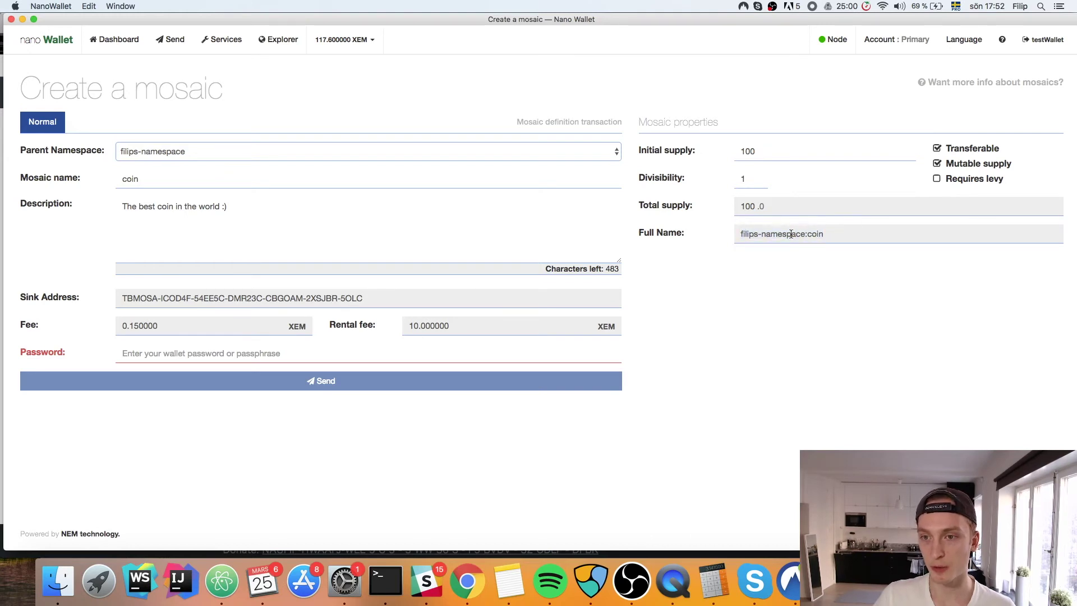
pyautogui.tripleClick(802, 234)
pyautogui.click(807, 234)
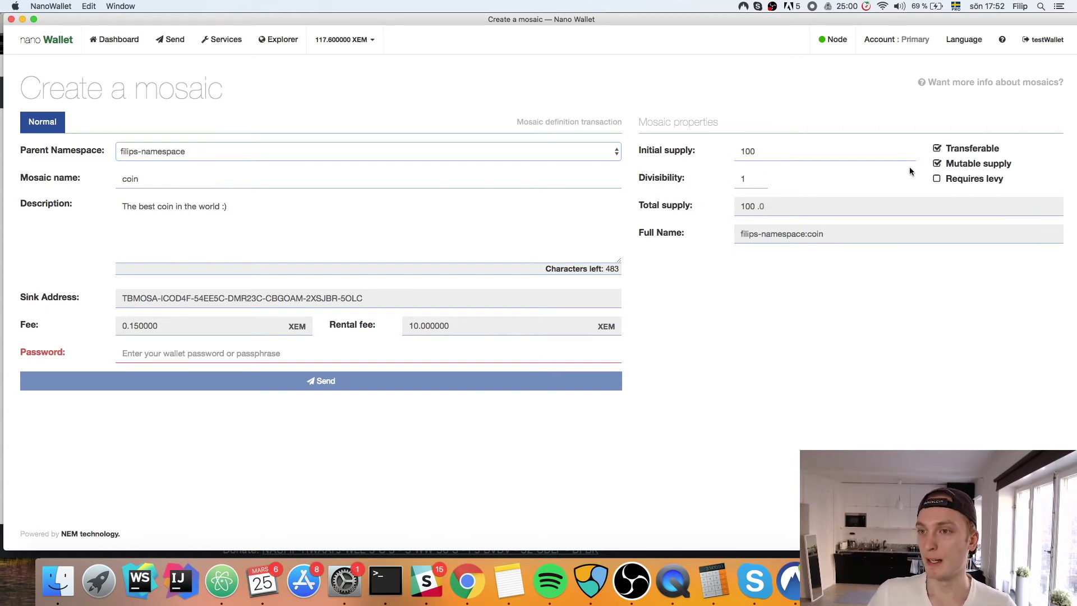
# - Keep the coin mosaic transferable with mutable supply, and tick Requires levy
pyautogui.click(938, 147)
pyautogui.click(938, 147)
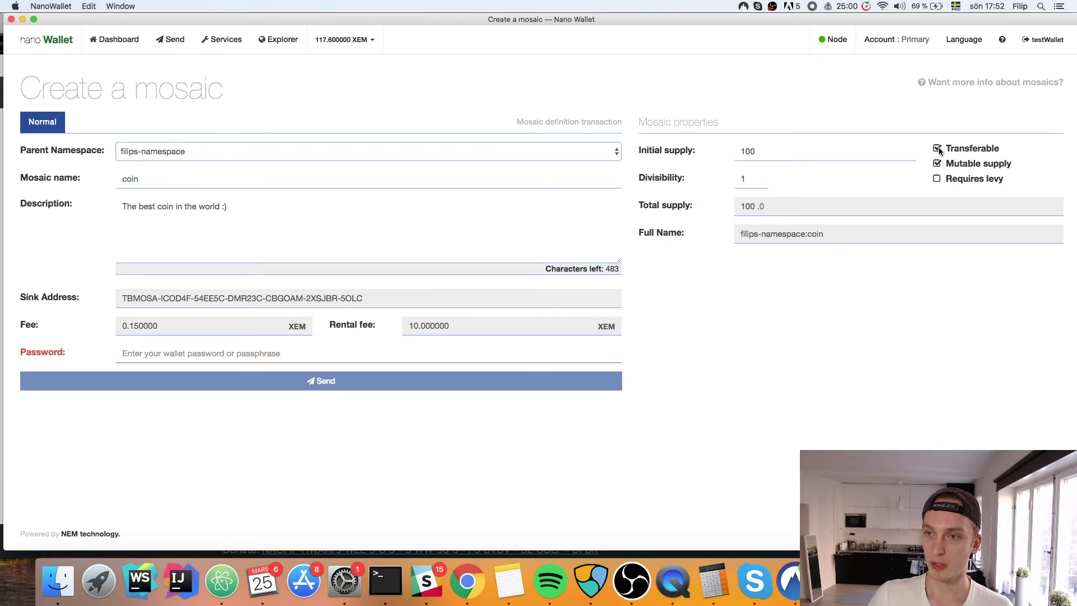
pyautogui.click(938, 165)
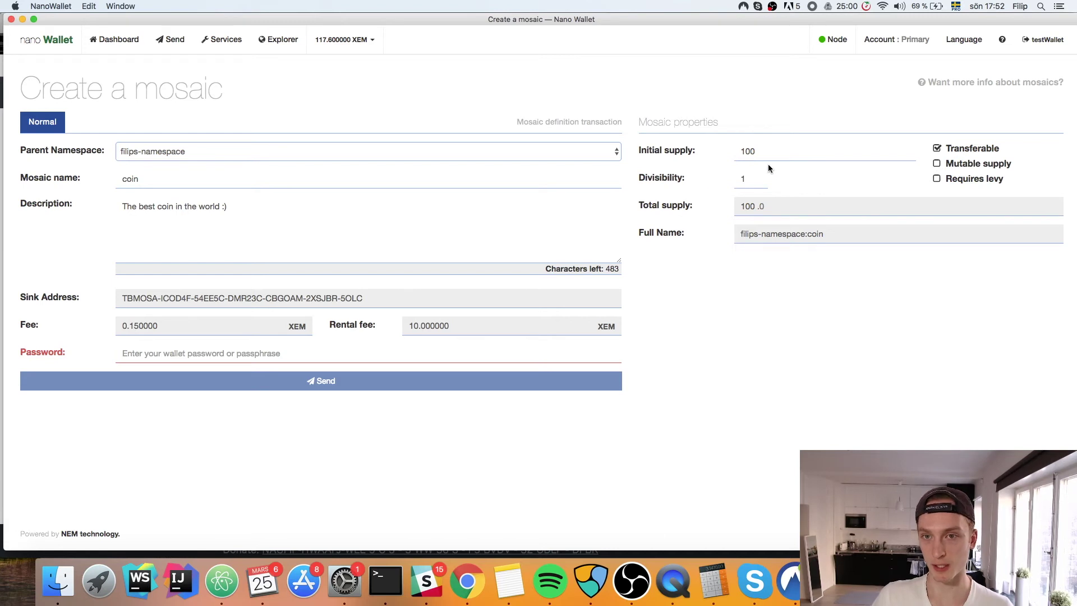
pyautogui.click(937, 164)
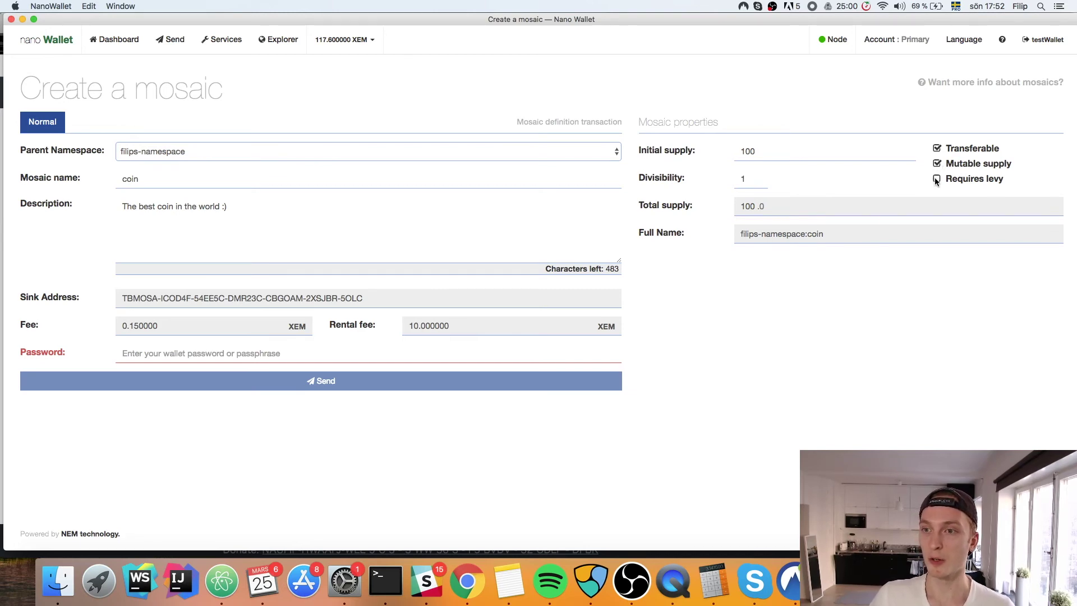
pyautogui.click(937, 179)
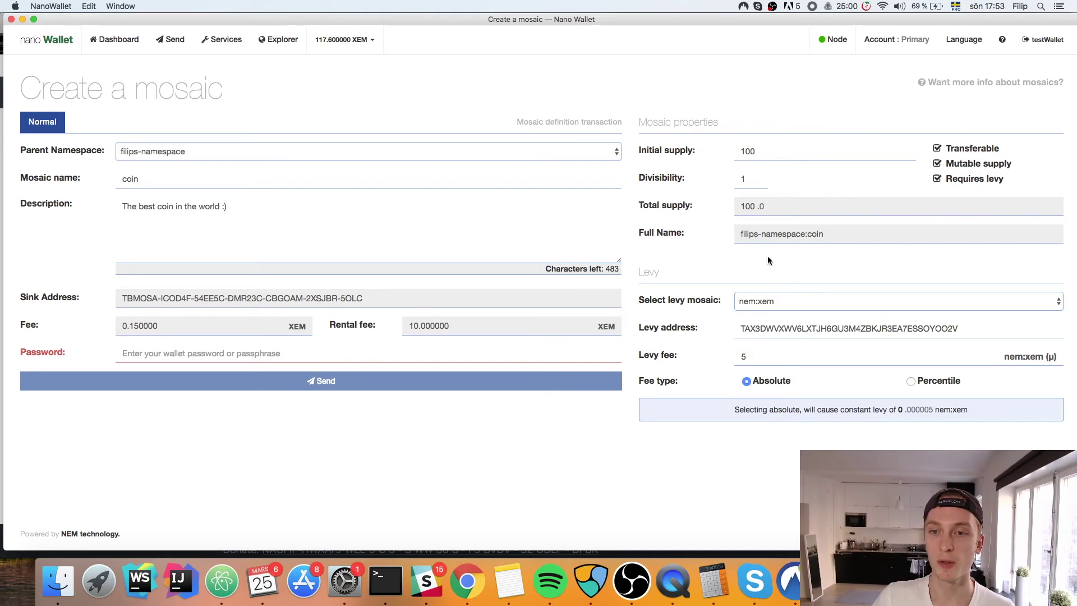
# - Leave nem:xem as the levy mosaic and switch the 5 nem:xem levy to Percentile
pyautogui.click(762, 301)
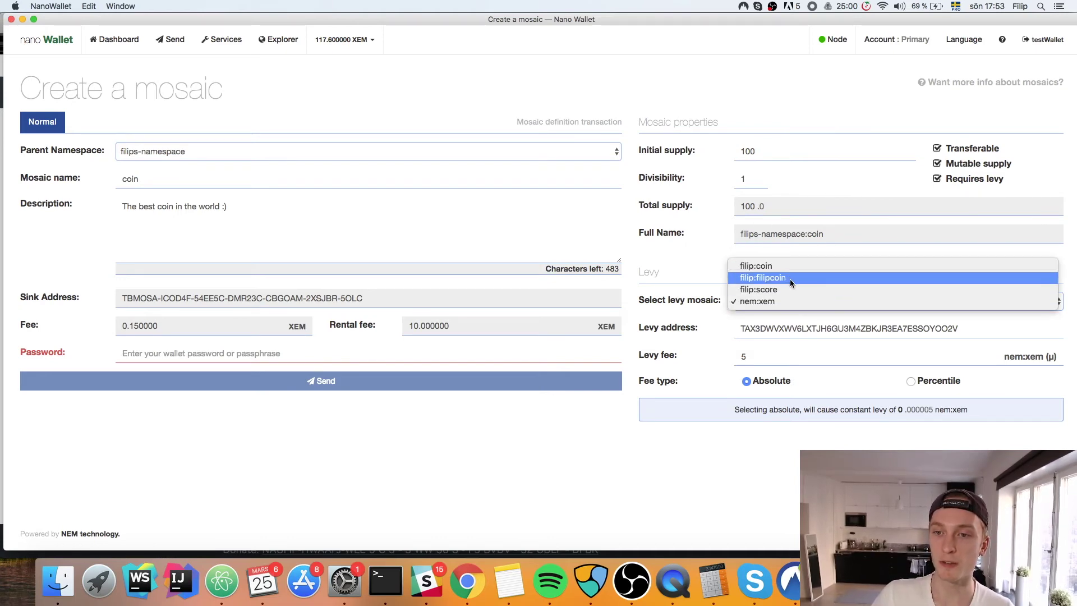
pyautogui.click(762, 302)
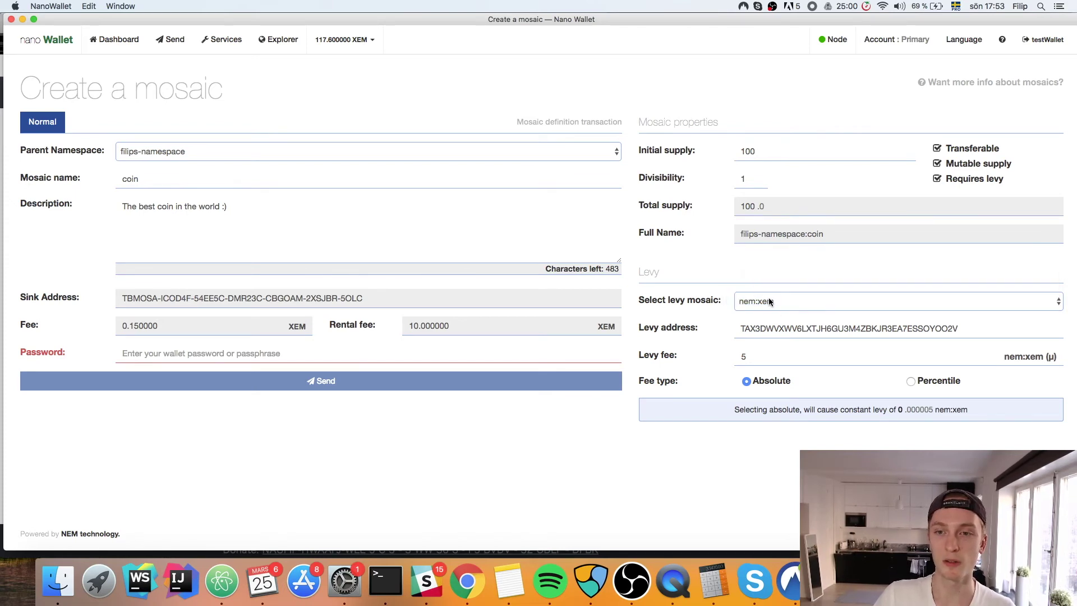
pyautogui.click(760, 302)
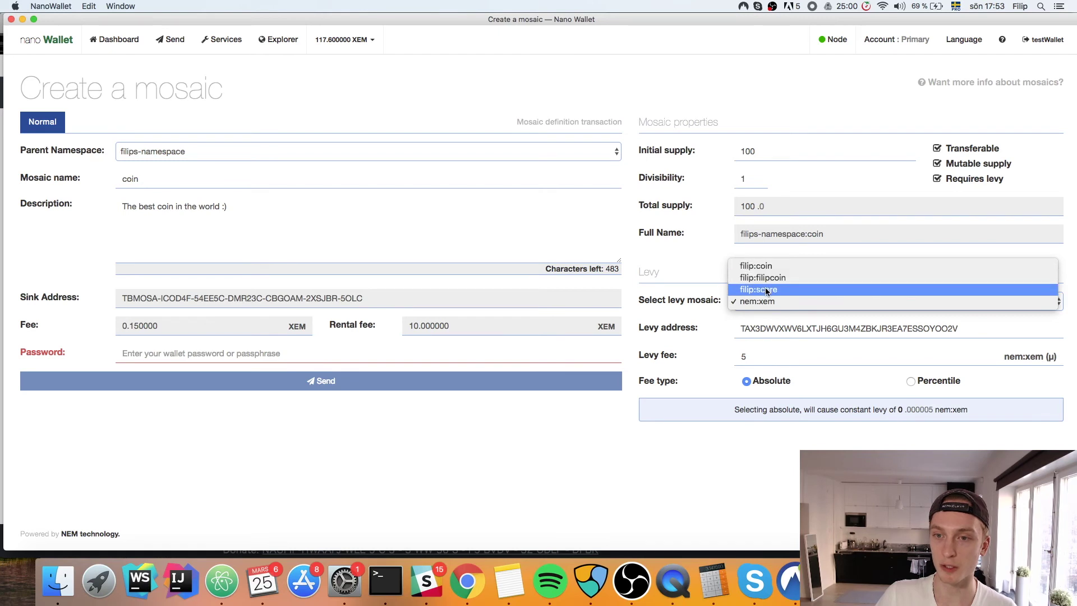
pyautogui.click(722, 280)
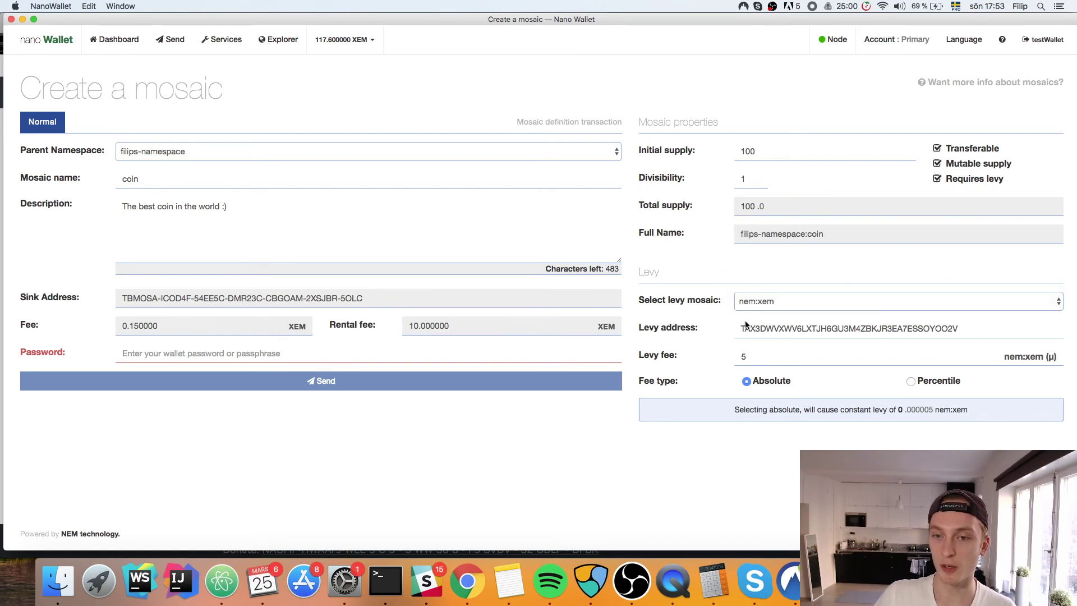
pyautogui.click(757, 358)
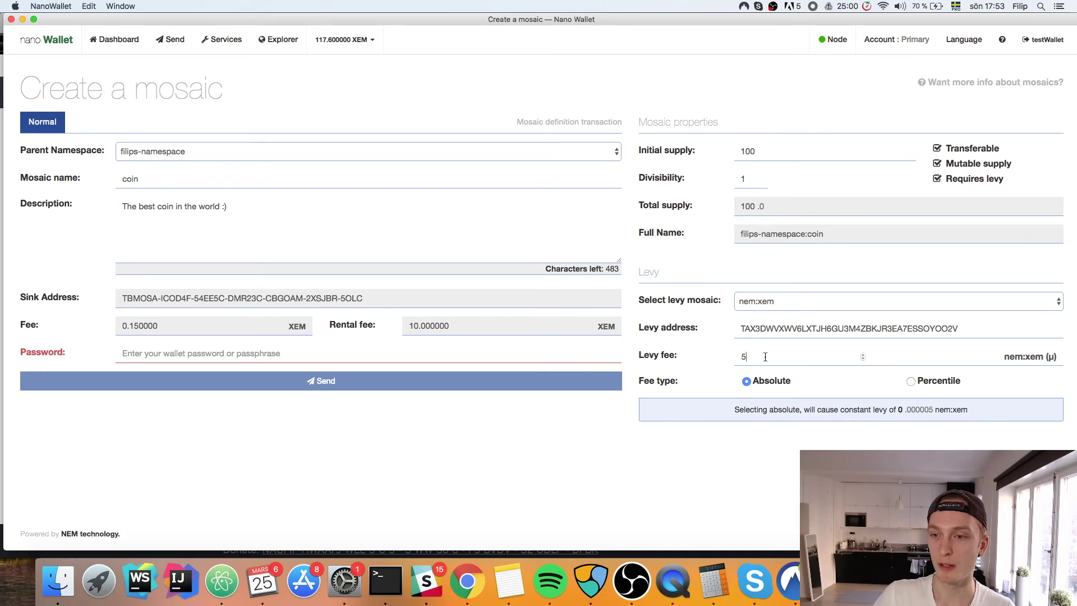
pyautogui.click(910, 382)
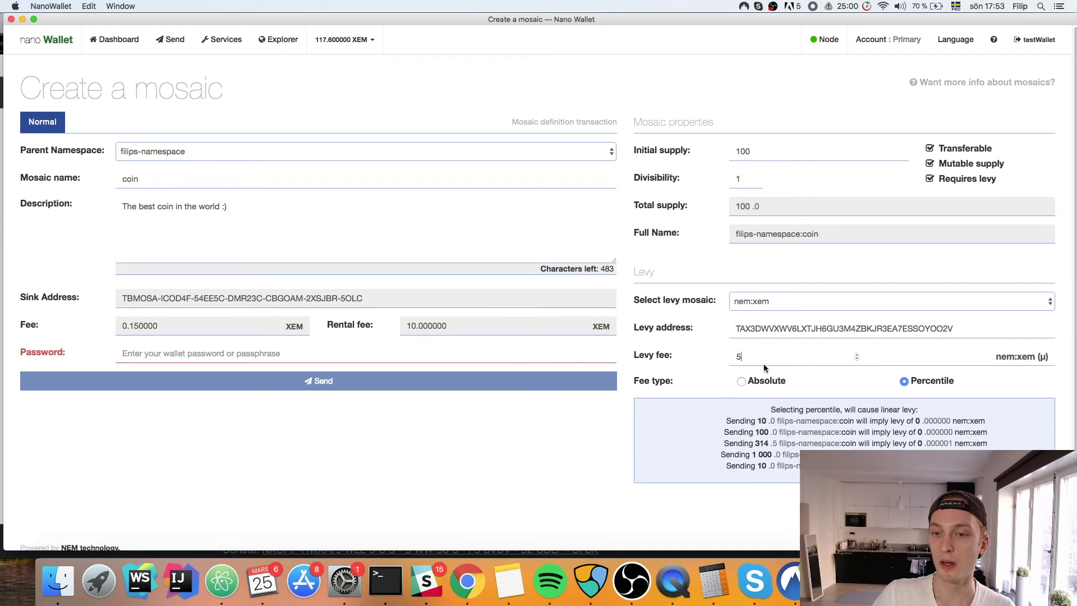
# - Adjust the percentile levy fee to 179 nem:xem (µ)
pyautogui.moveTo(750, 432); pyautogui.dragTo(898, 471)
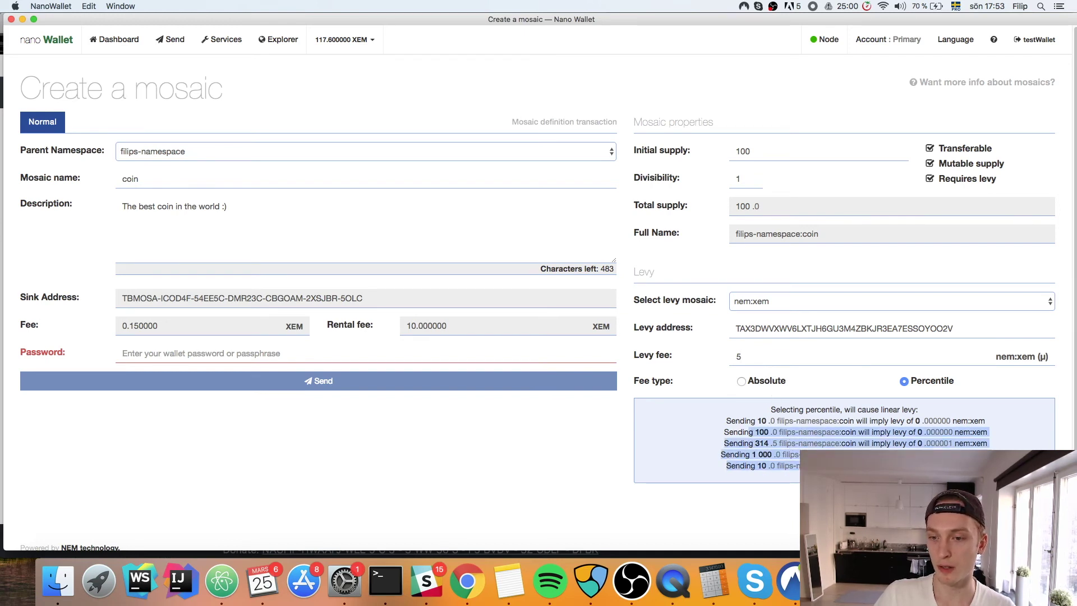
pyautogui.click(755, 357)
pyautogui.write('0')
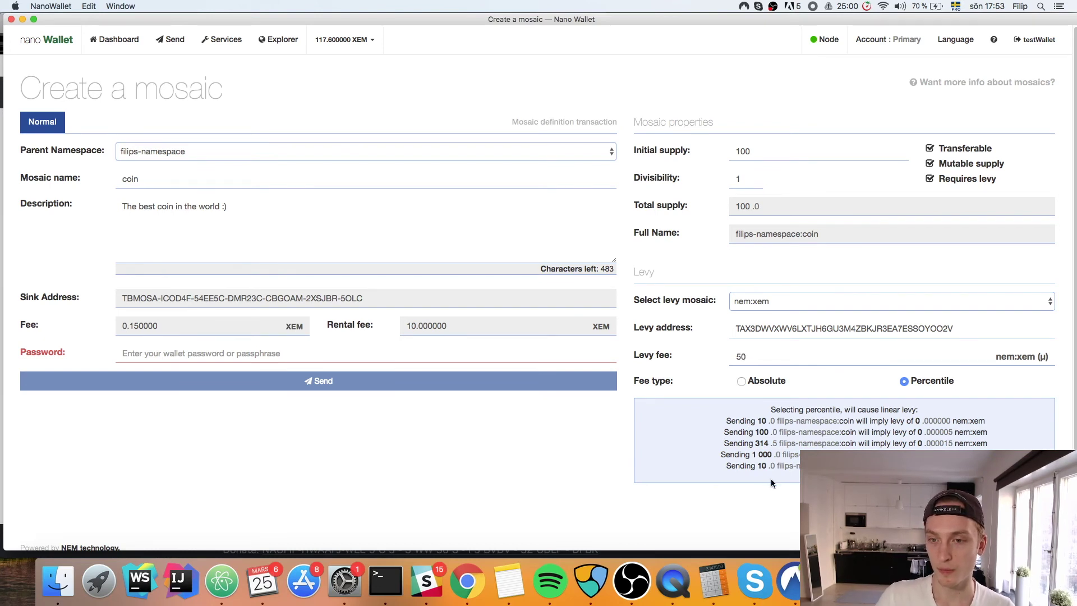
pyautogui.click(856, 360)
pyautogui.click(856, 359)
pyautogui.click(857, 359)
pyautogui.click(857, 359)
pyautogui.click(856, 355)
pyautogui.click(856, 354)
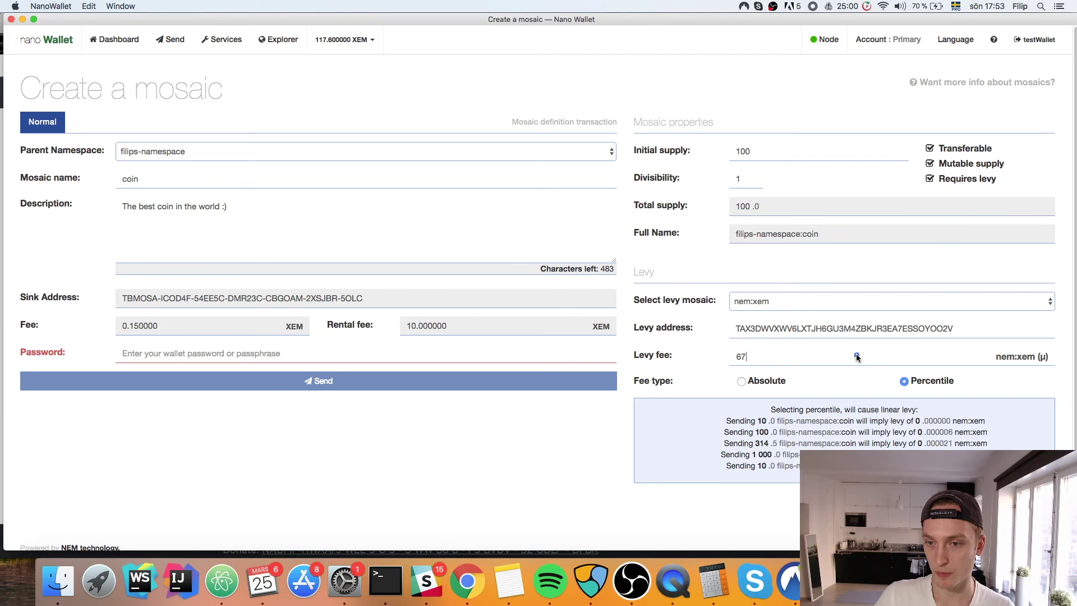
pyautogui.click(856, 354)
pyautogui.click(856, 354)
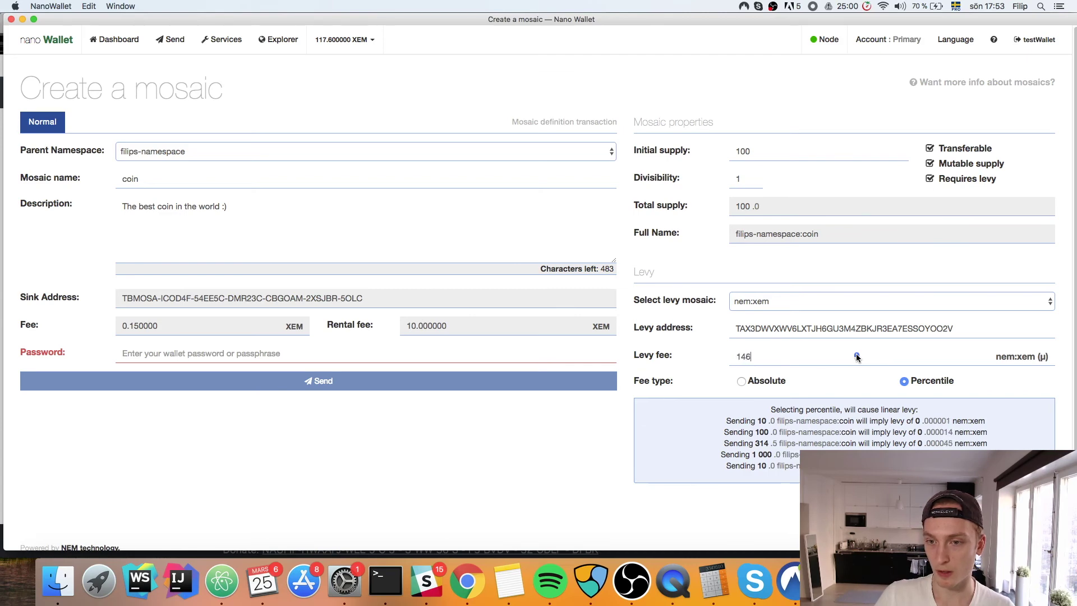
pyautogui.click(856, 354)
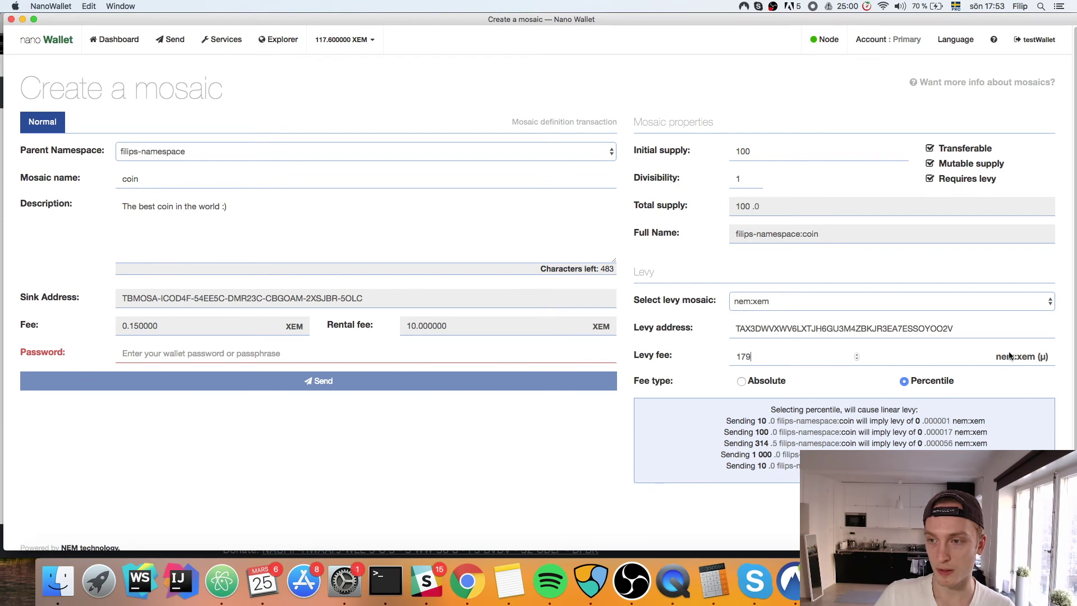
pyautogui.moveTo(1042, 357); pyautogui.dragTo(1035, 357)
pyautogui.click(1036, 357)
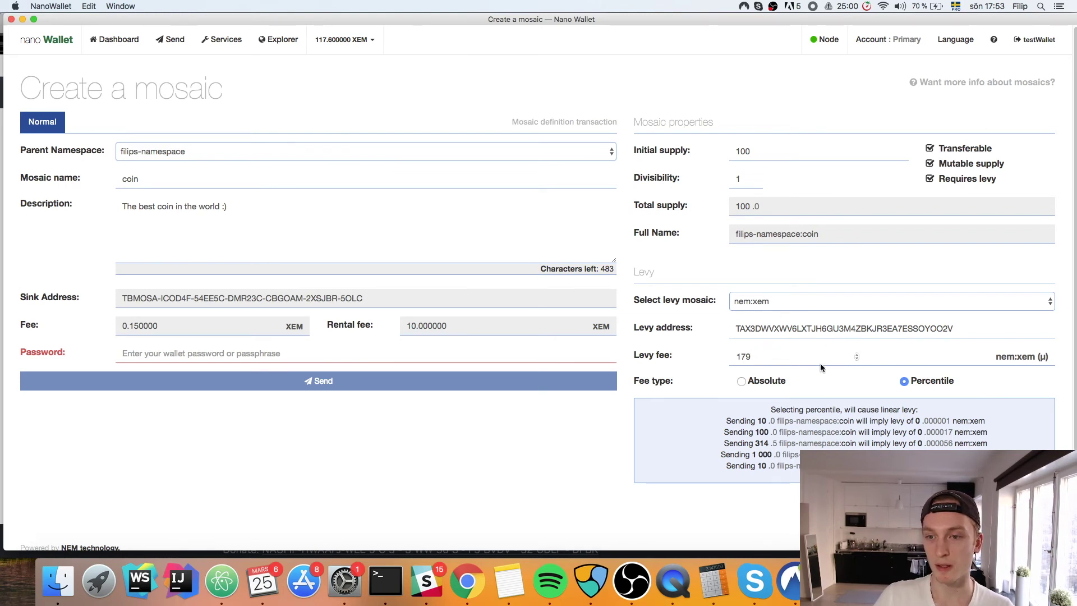
# - Re-check the levy address, retyping its last character
pyautogui.moveTo(746, 330); pyautogui.dragTo(923, 330)
pyautogui.click(967, 330)
pyautogui.press('BackSpace')
pyautogui.write('V')
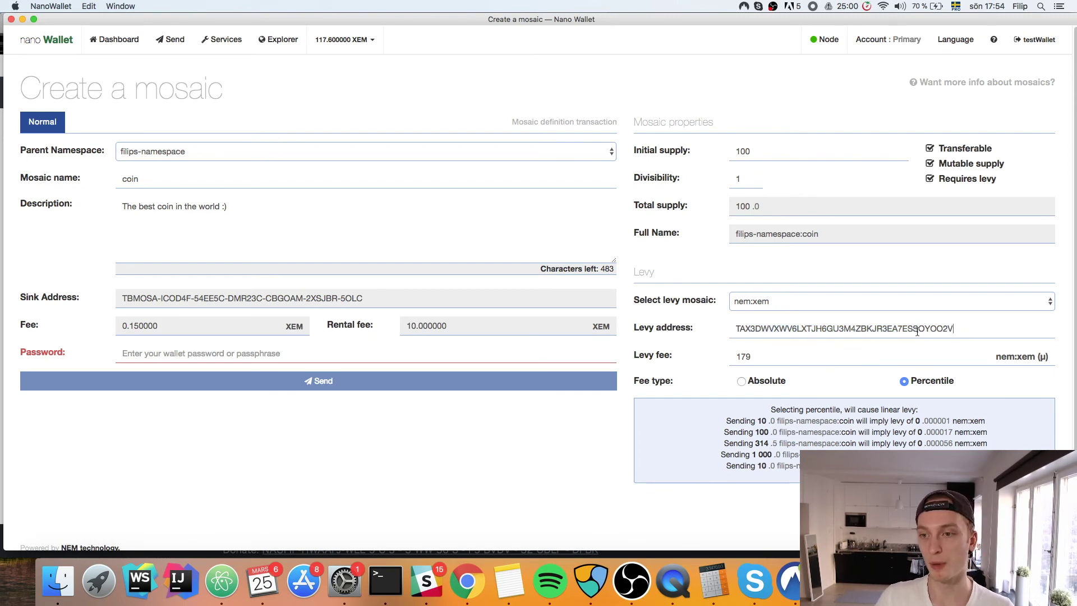
pyautogui.doubleClick(917, 329)
pyautogui.click(833, 262)
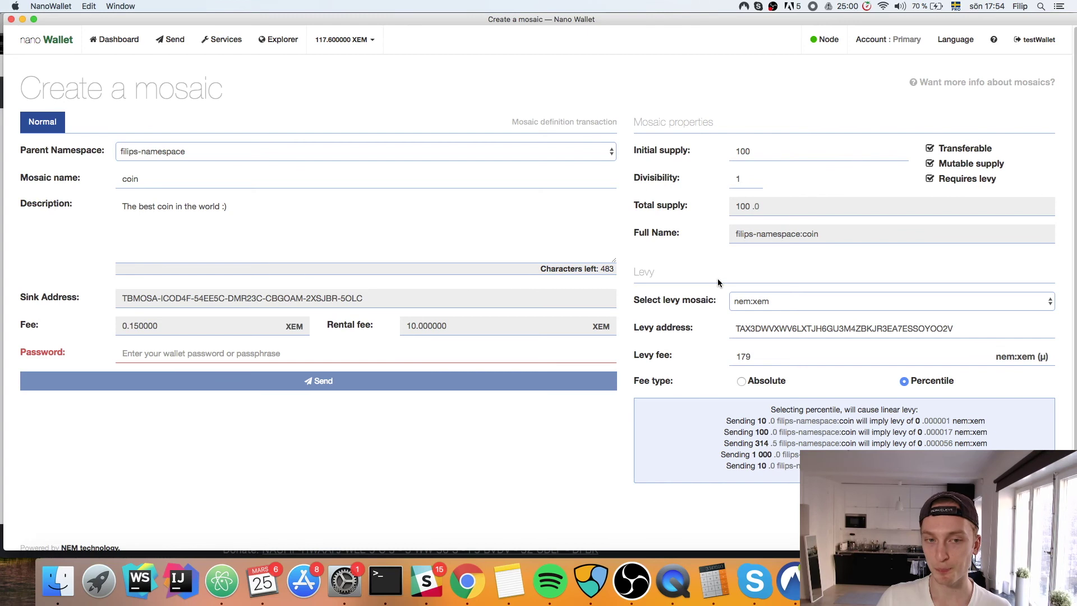
# - Change the levy fee to 10000, send the transaction with the wallet password, then highlight the rental fee
pyautogui.moveTo(763, 353); pyautogui.dragTo(722, 355)
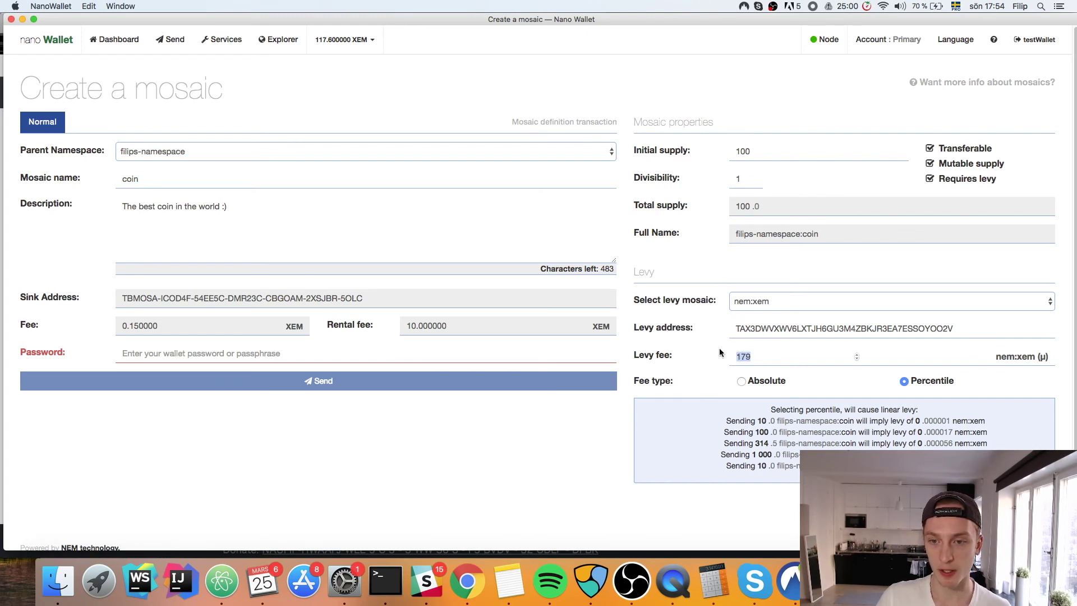
pyautogui.write('10000')
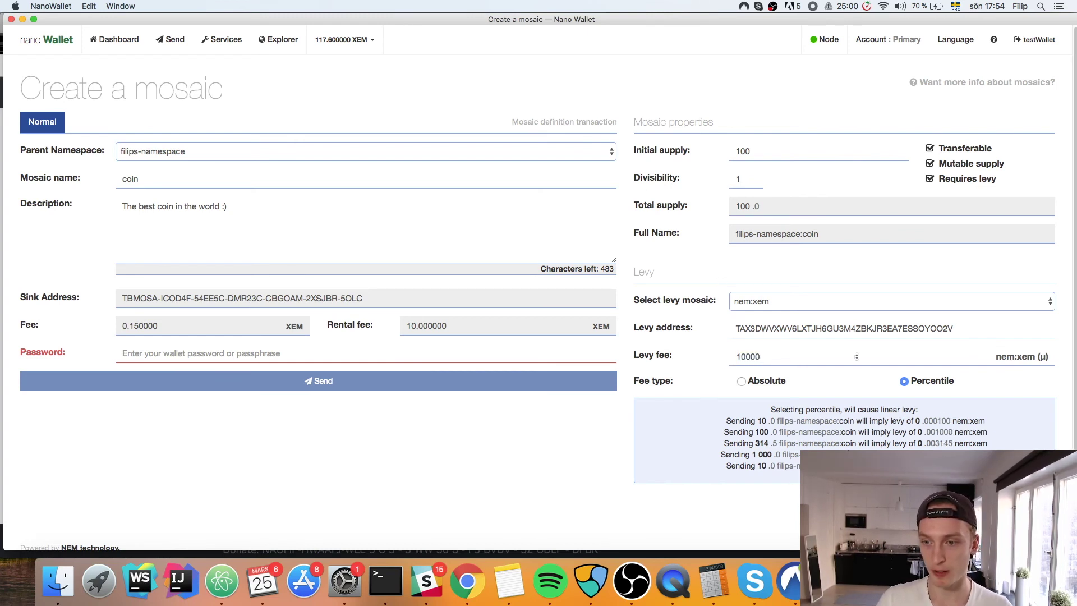
pyautogui.click(203, 355)
pyautogui.write('*********')
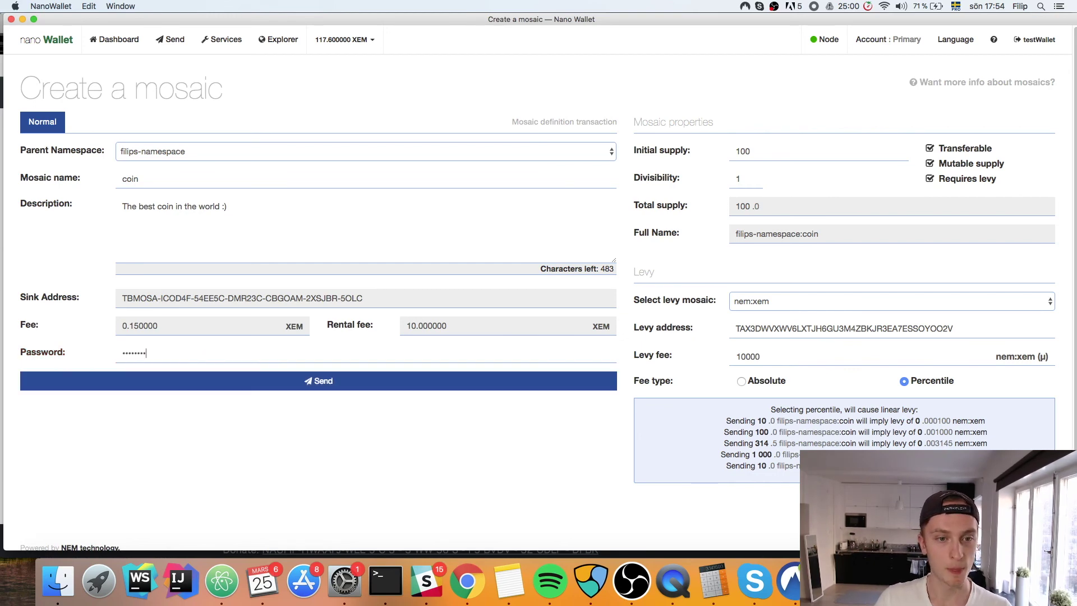
pyautogui.click(249, 383)
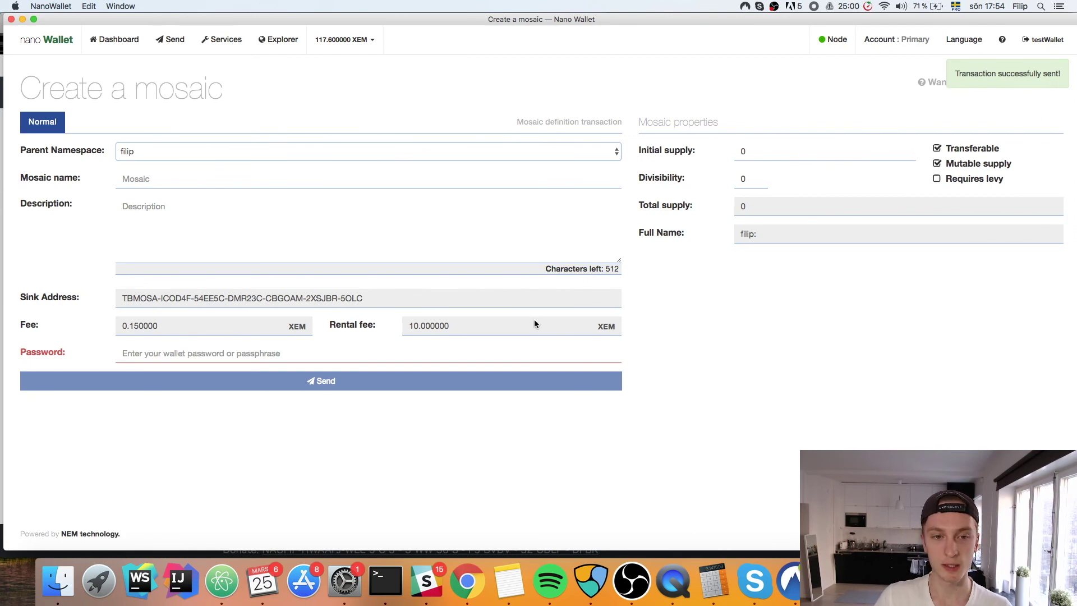
pyautogui.moveTo(460, 327); pyautogui.dragTo(409, 326)
pyautogui.click(413, 325)
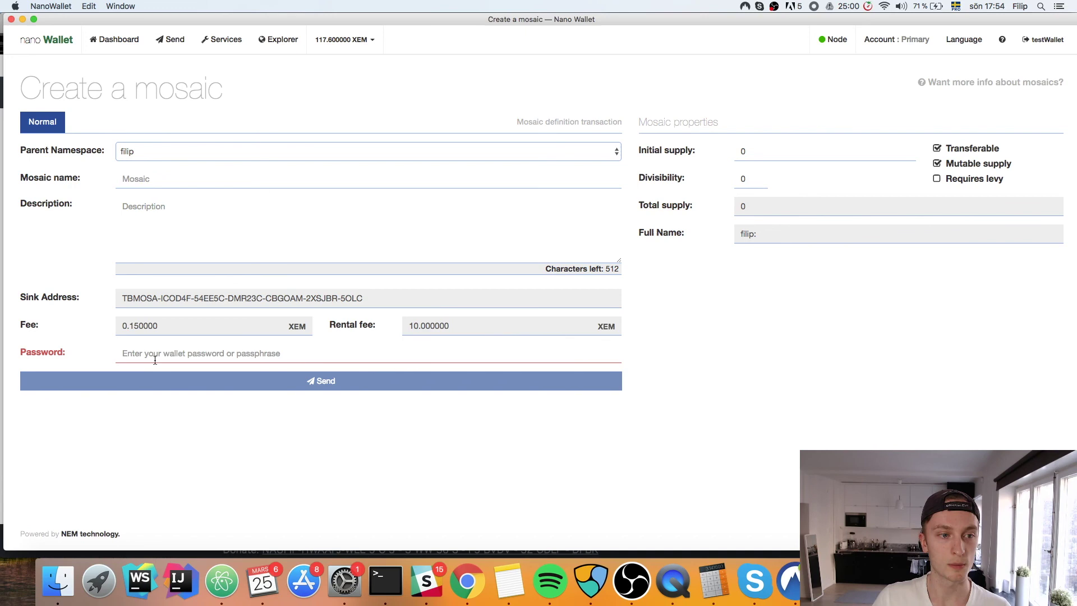
# - View the Dashboard's Unconfirmed list showing the pending filips-namespace:coin creation at -10.150000 XEM
pyautogui.click(124, 41)
pyautogui.click(125, 123)
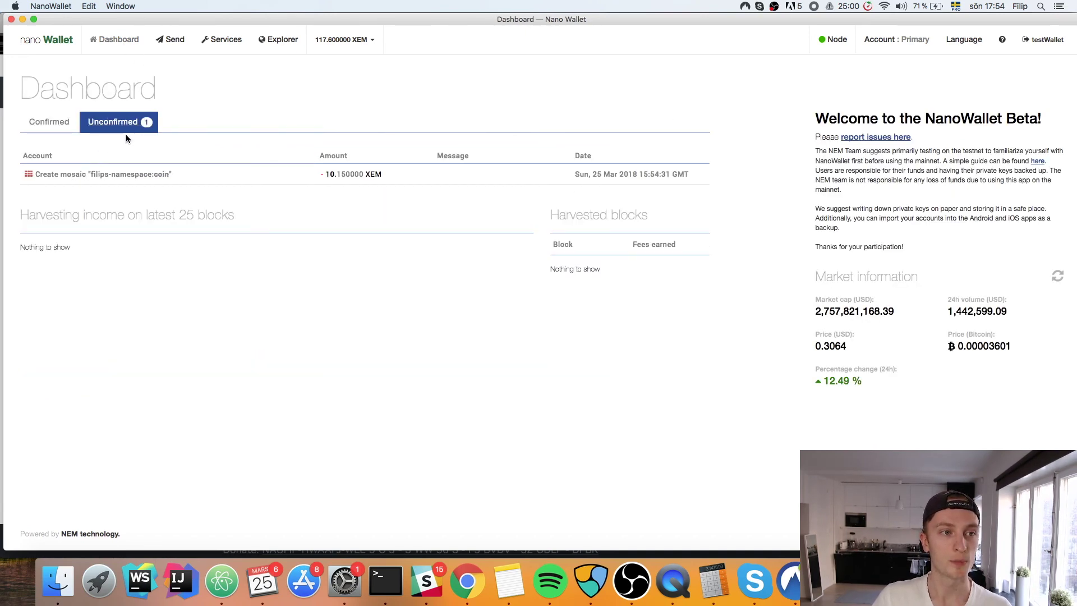